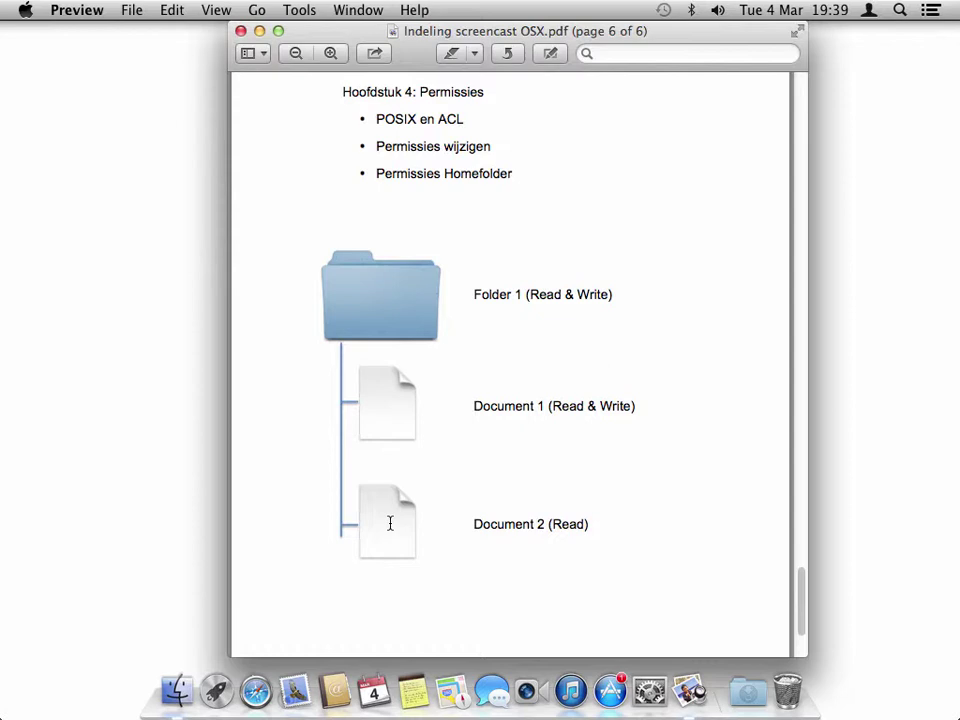
Step: Highlight 'Document 2' in the permissions outline PDF, then close Preview
left_click_drag(469, 523, 547, 524)
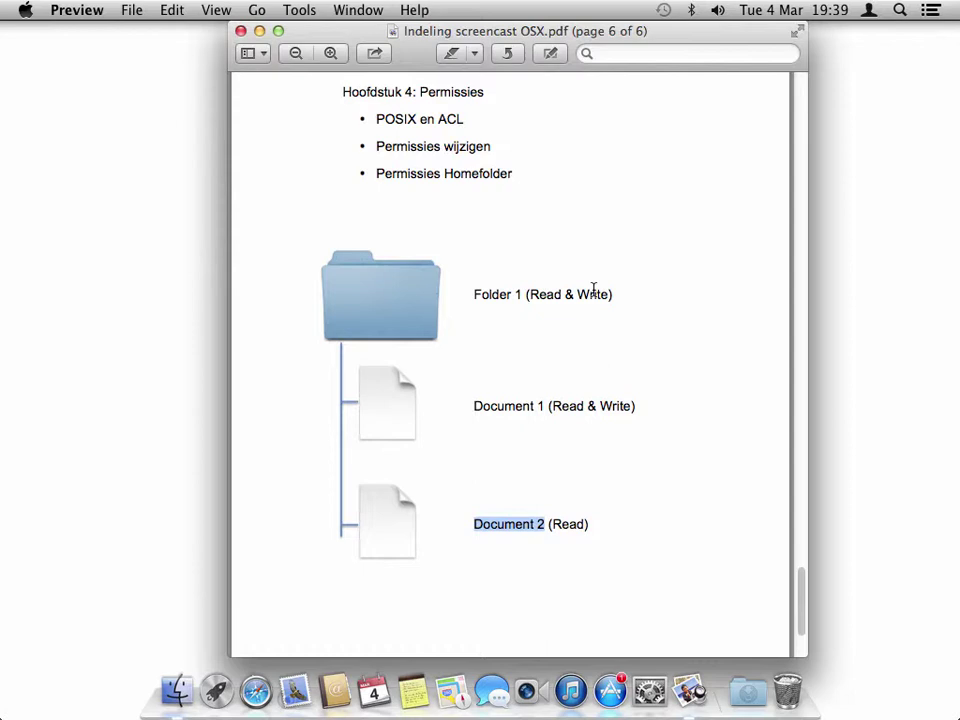
left_click(241, 32)
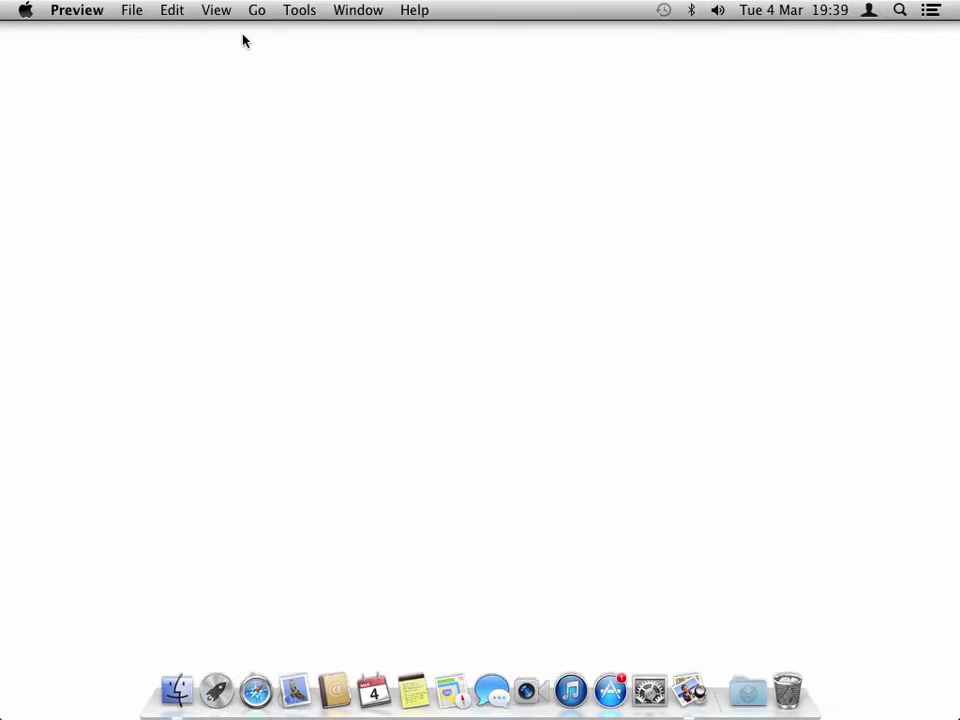
Step: Open a Finder window and browse to Macintosh HD > Users
left_click(172, 692)
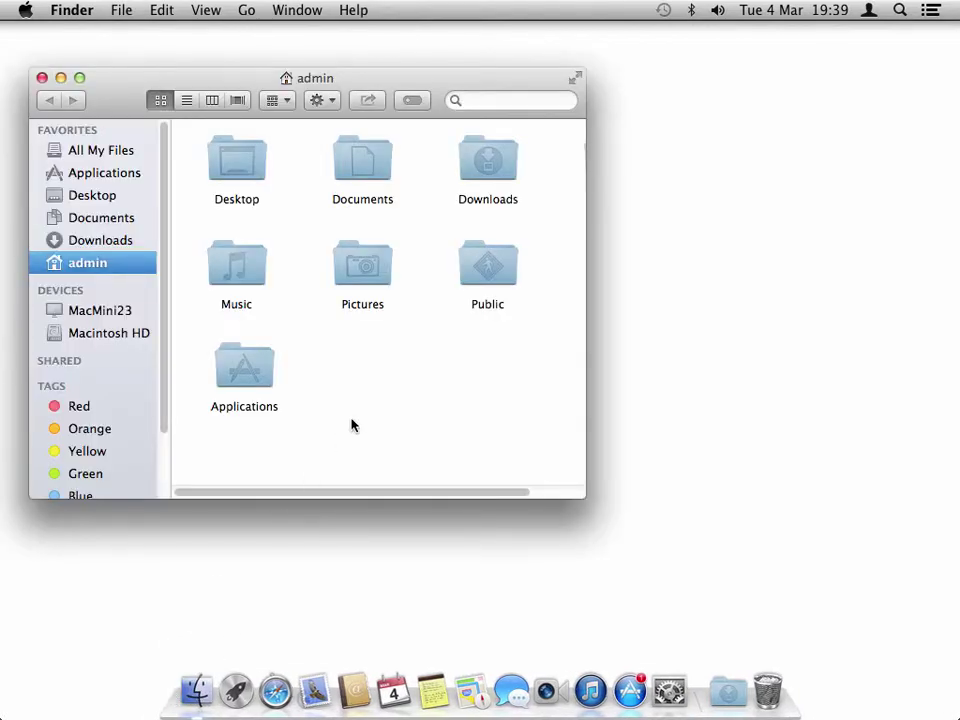
left_click(111, 333)
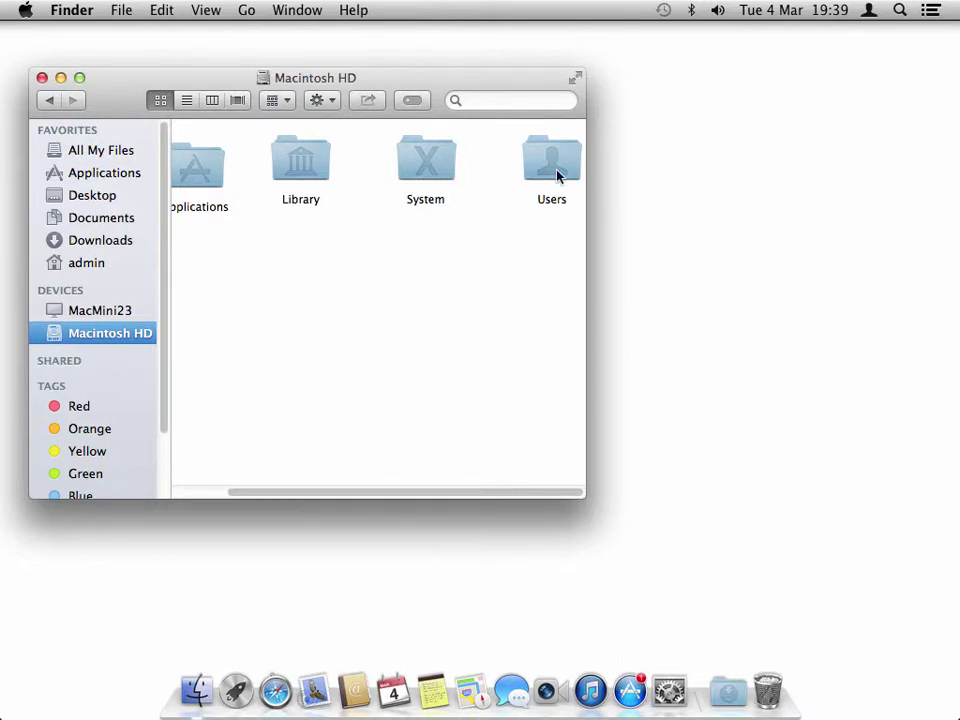
double_click(558, 177)
Step: Show Get Info for the admin home folder and move the Users window aside
left_click(255, 176)
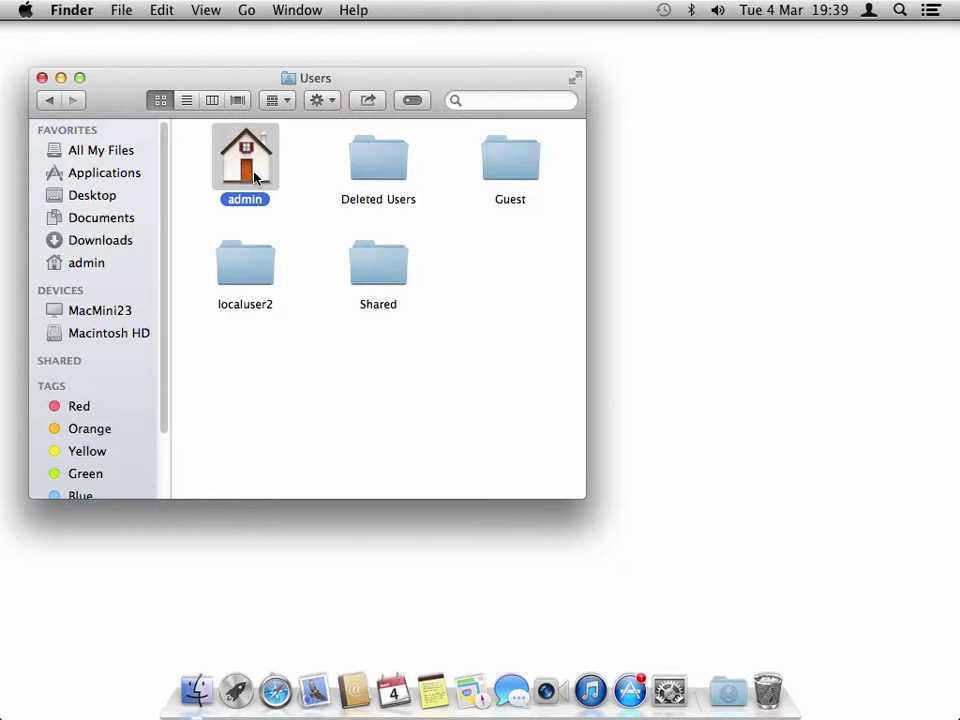
right_click(255, 176)
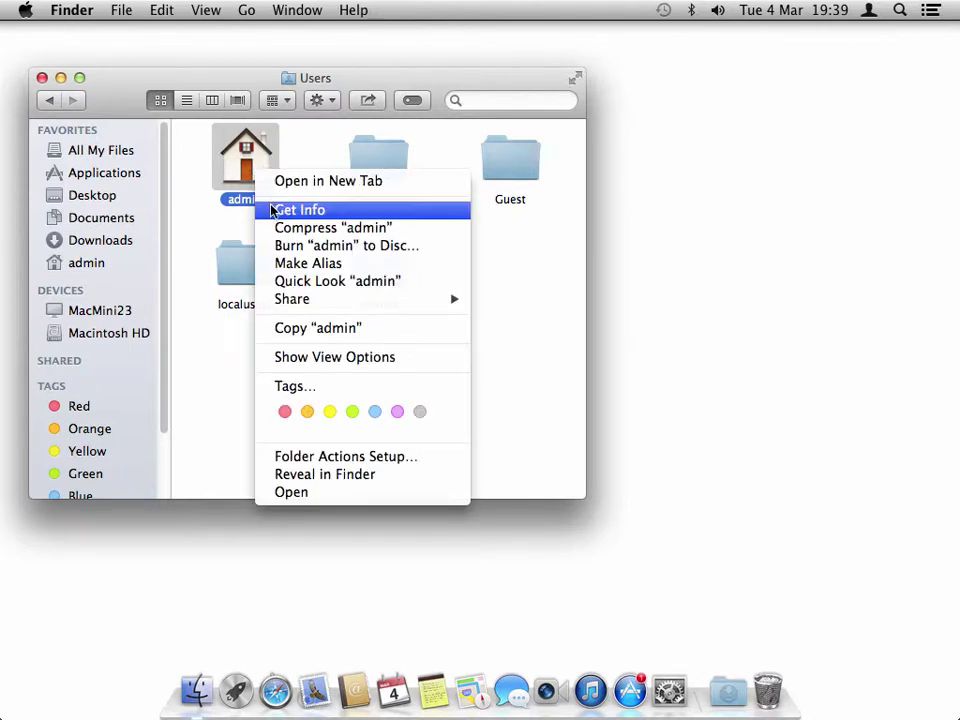
left_click(271, 211)
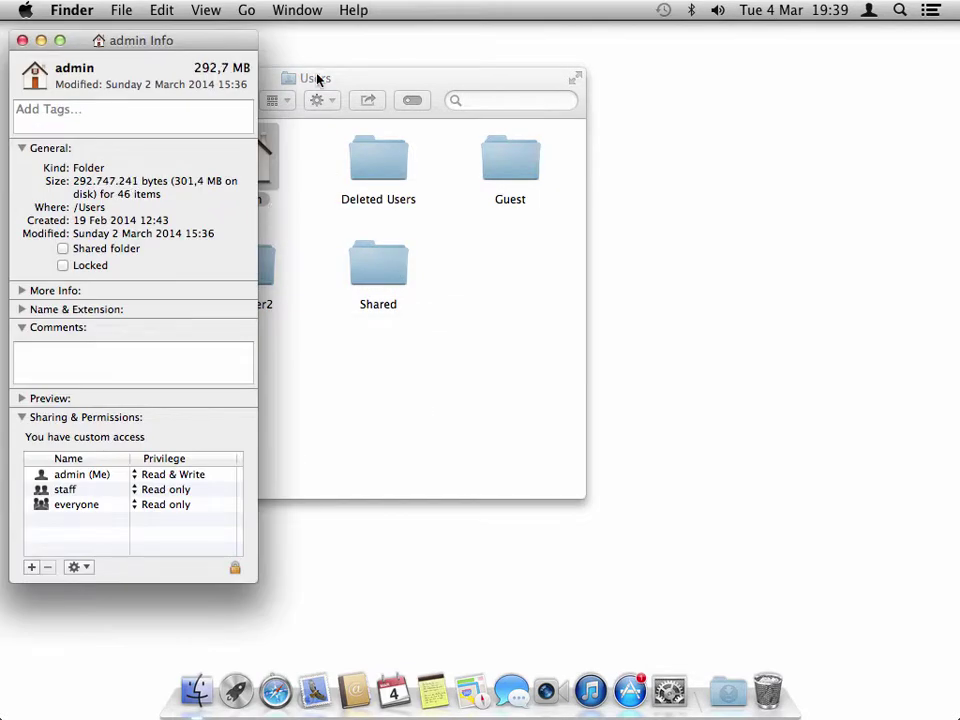
left_click(340, 79)
left_click_drag(340, 79, 684, 77)
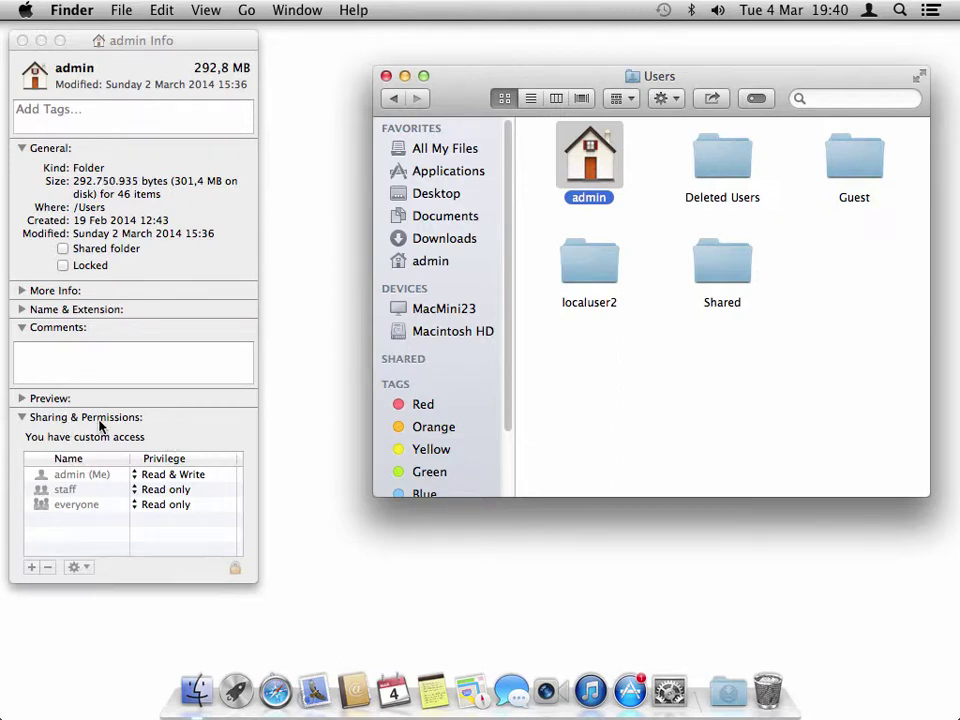
left_click(22, 418)
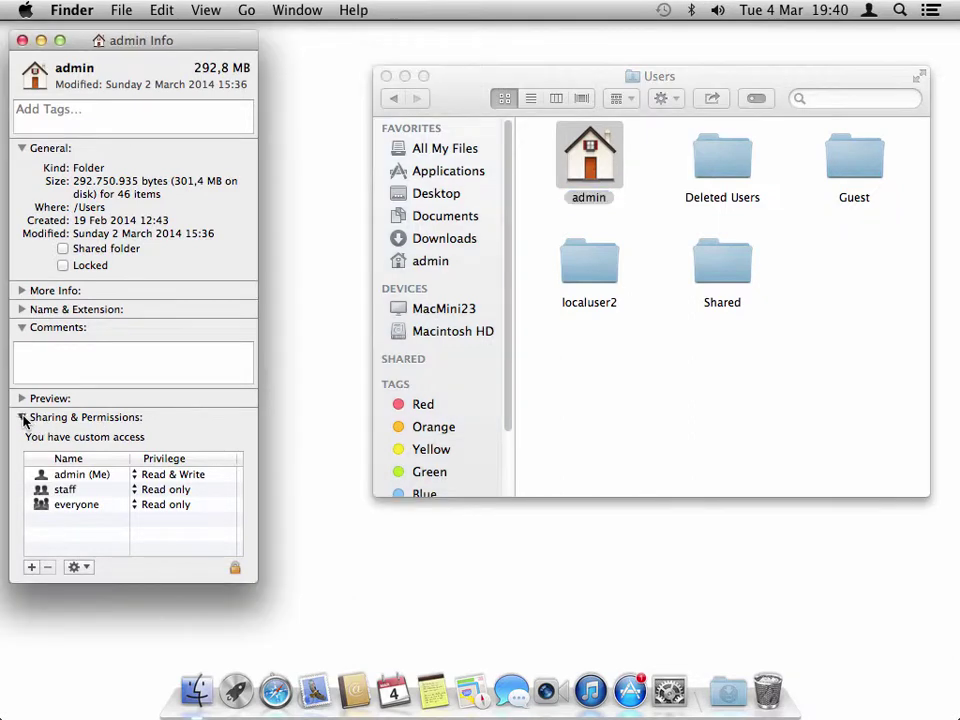
left_click(22, 418)
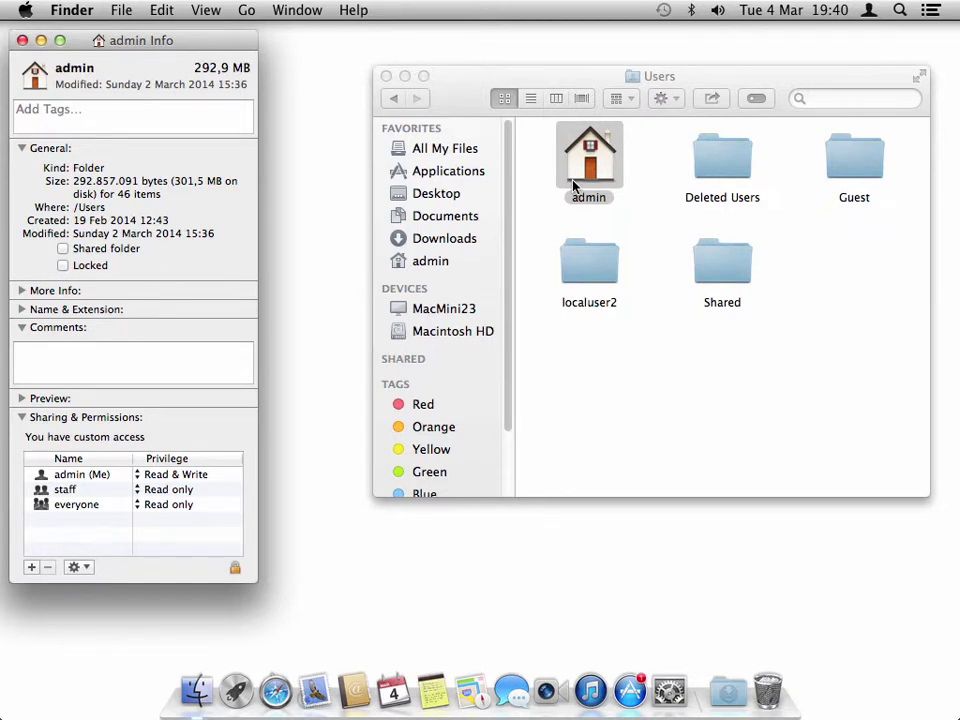
Step: Unlock the admin folder's permissions with the administrator password
left_click(235, 569)
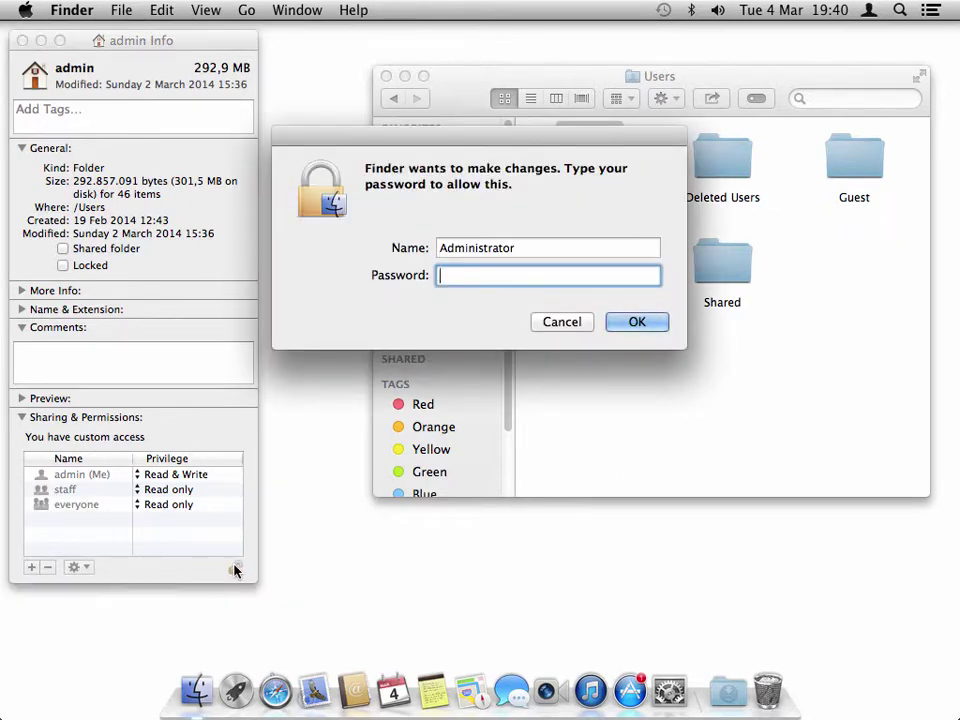
type("******")
key("Return")
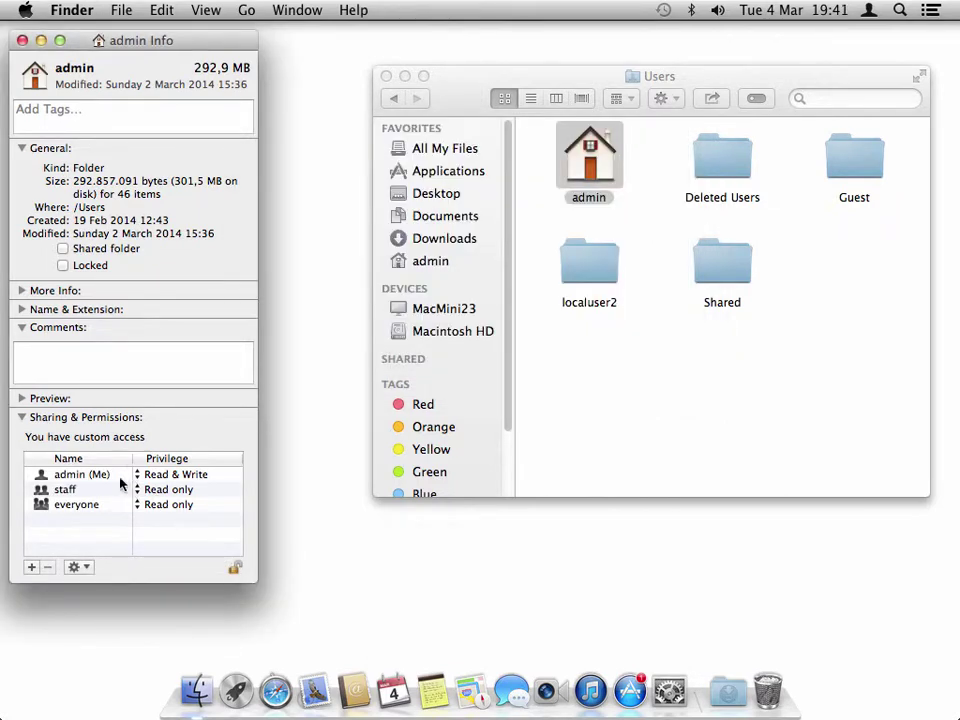
Step: Inspect staff's privilege choices, leave it at Read only, and close the Info window
left_click(83, 490)
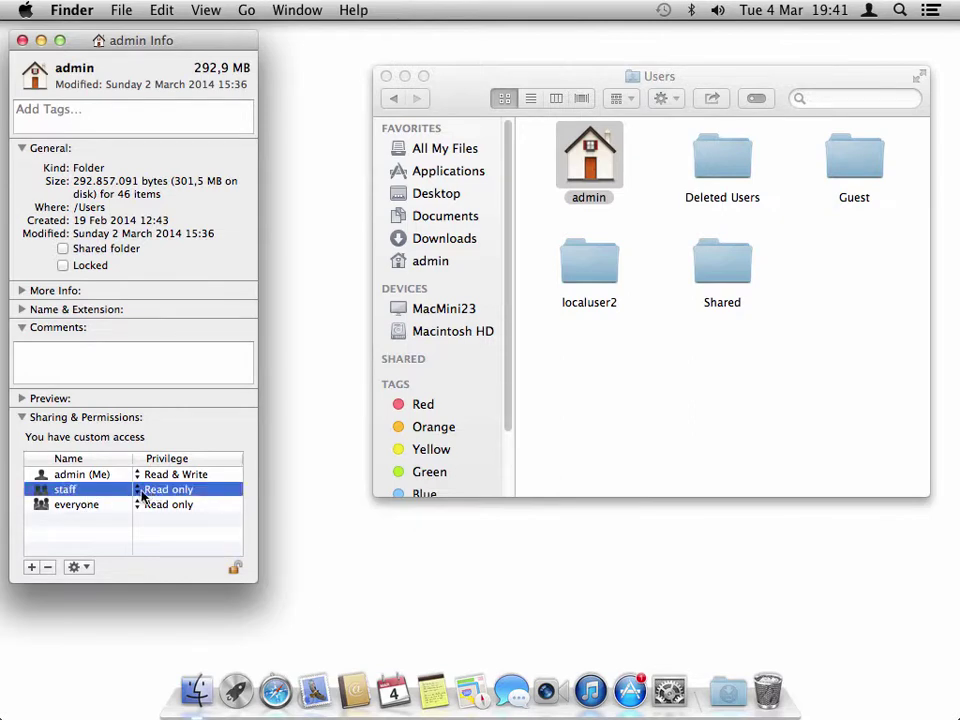
left_click(198, 490)
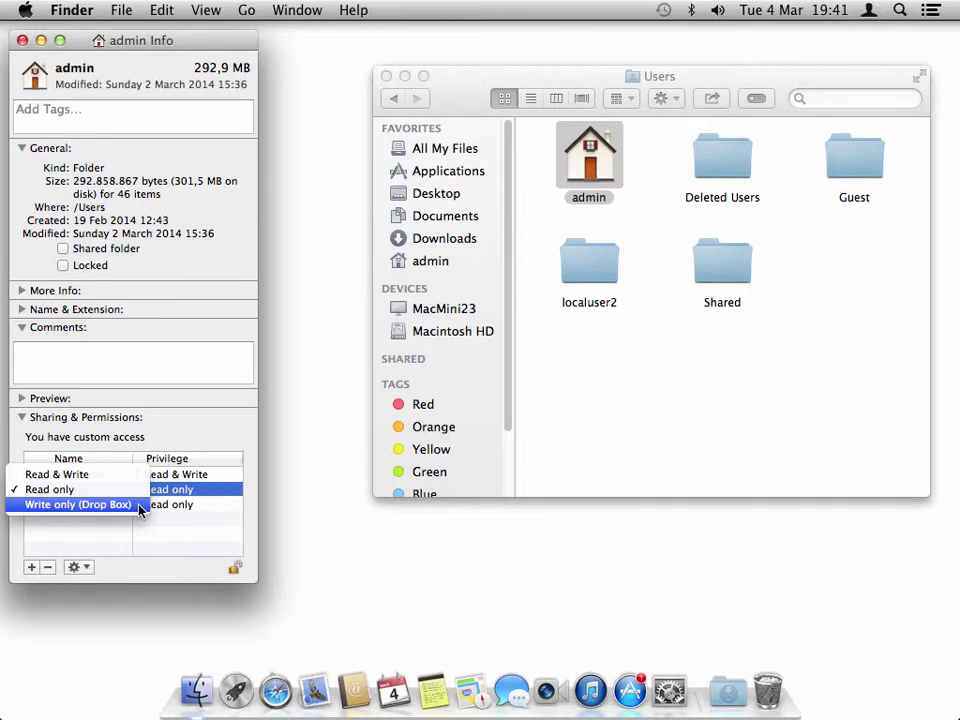
left_click(192, 440)
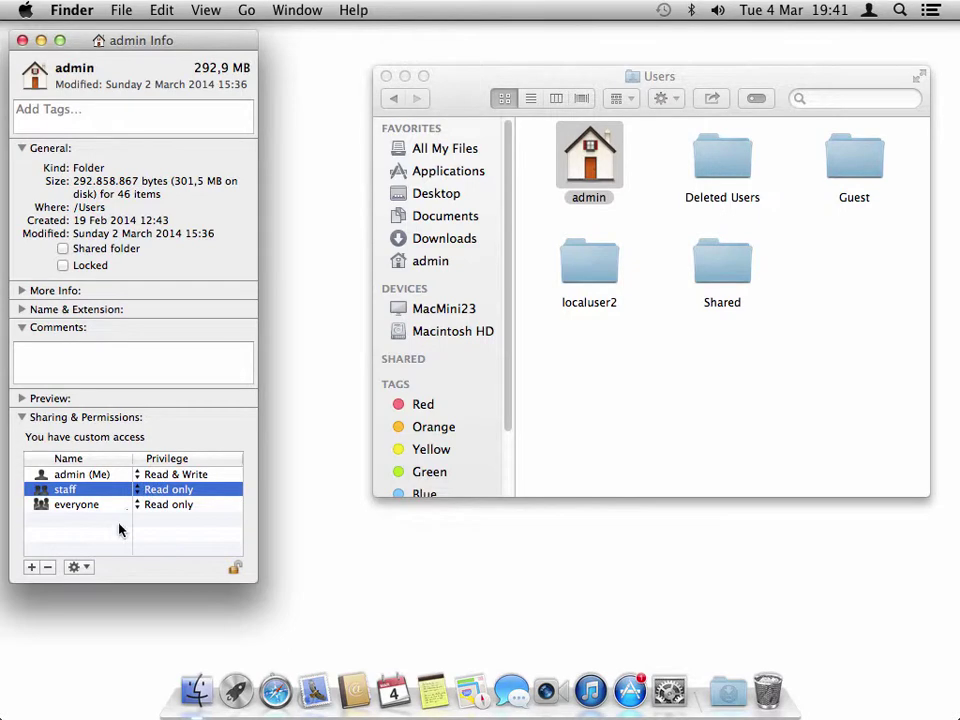
left_click(22, 40)
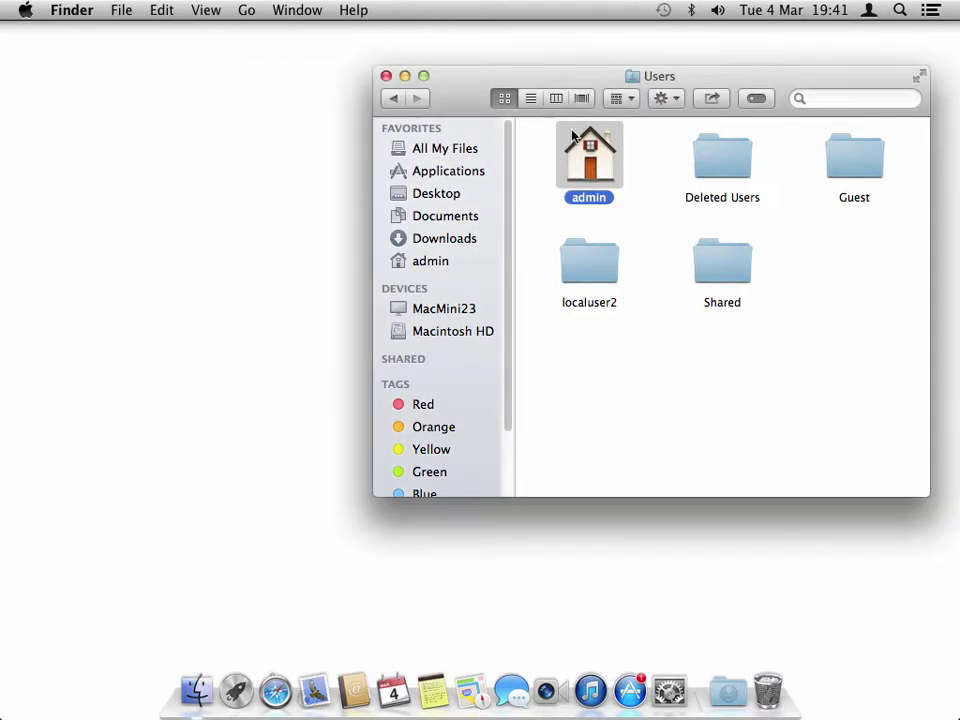
Step: Open the admin home folder and show Get Info for Documents
double_click(585, 170)
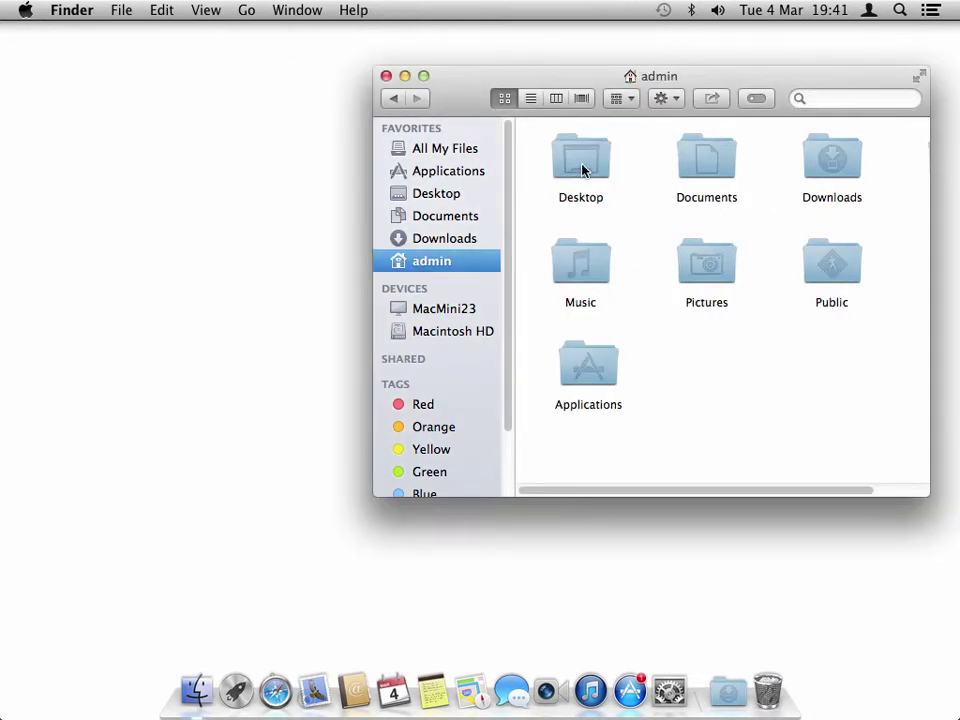
left_click(704, 171)
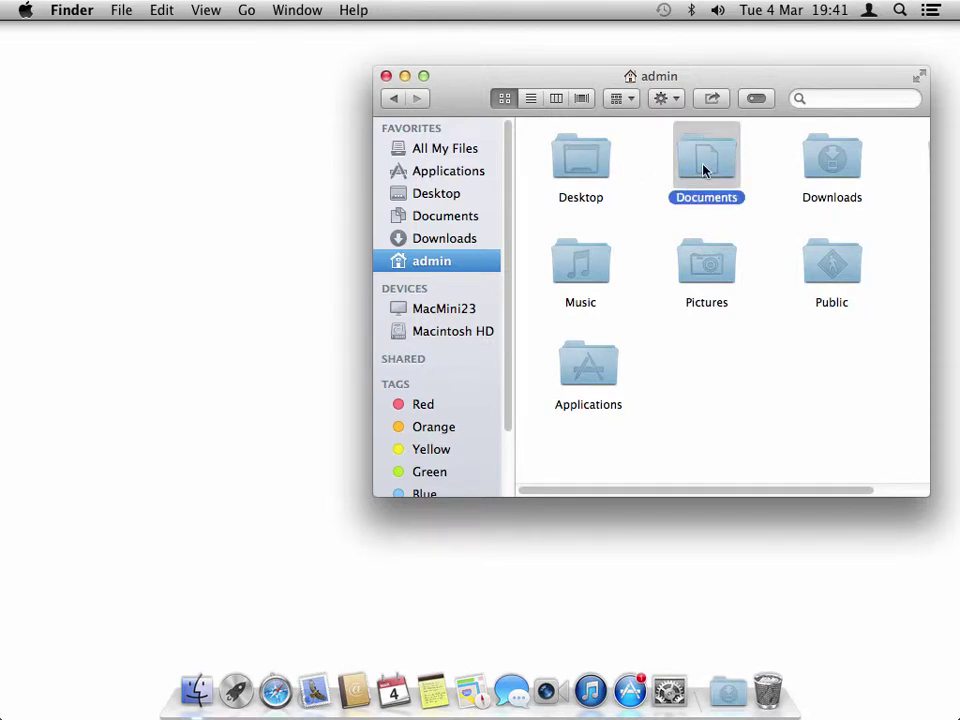
right_click(704, 171)
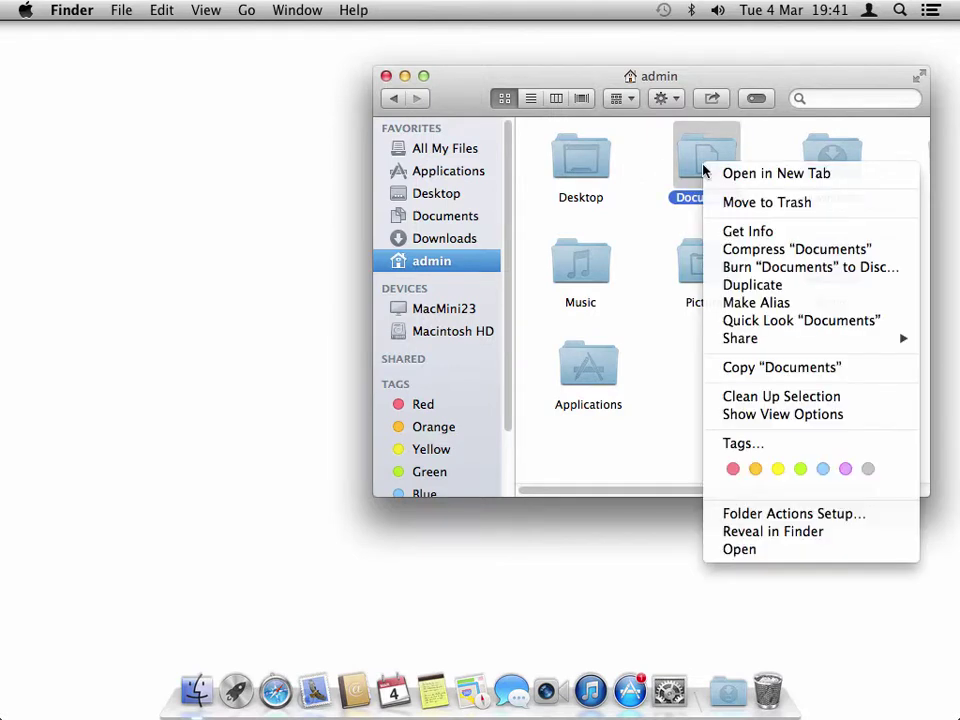
left_click(721, 232)
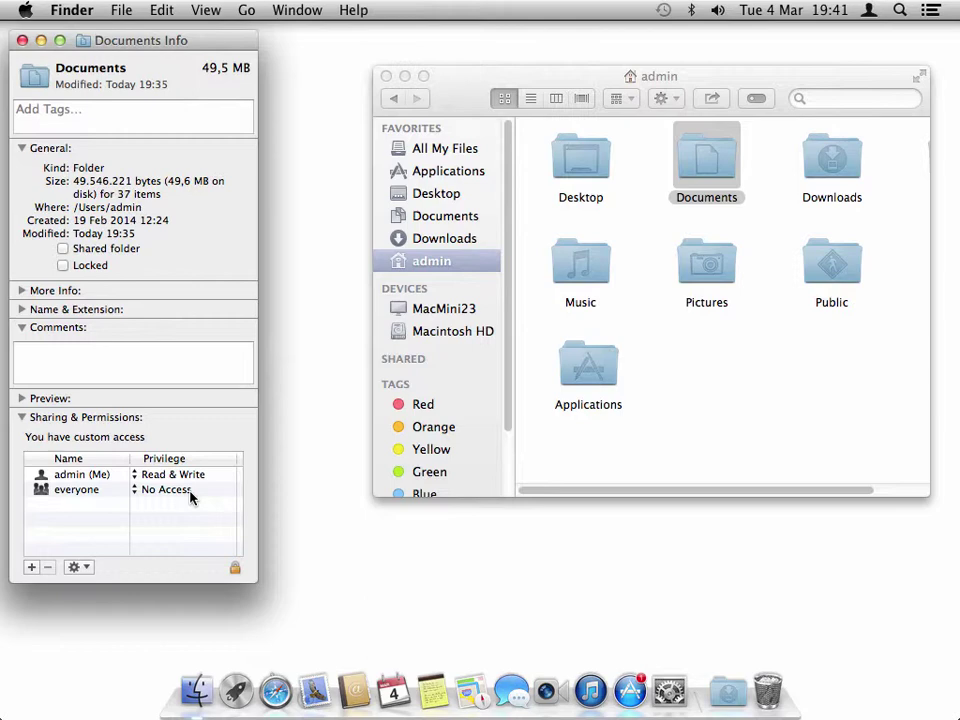
Step: Close the Documents info, then view and close the Pictures folder's info
left_click(22, 40)
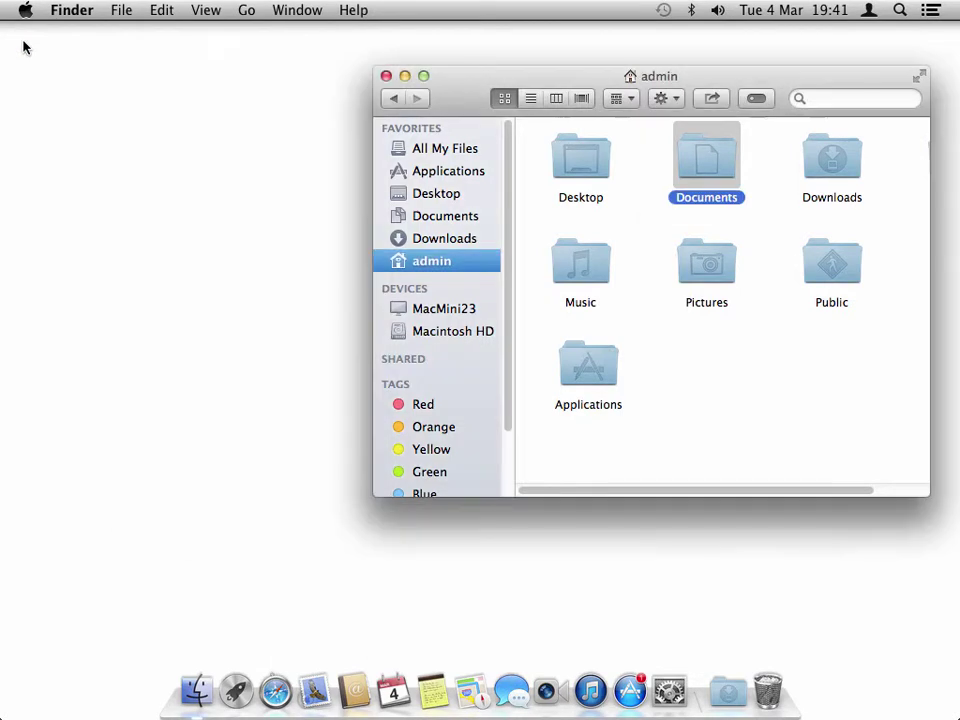
left_click(709, 276)
right_click(709, 277)
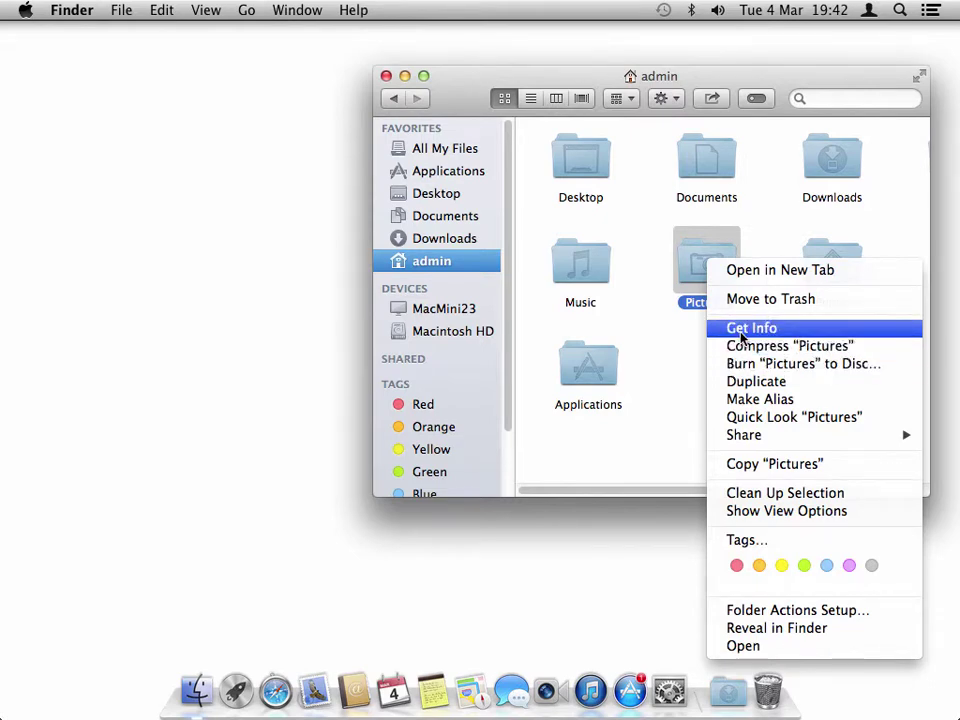
left_click(741, 334)
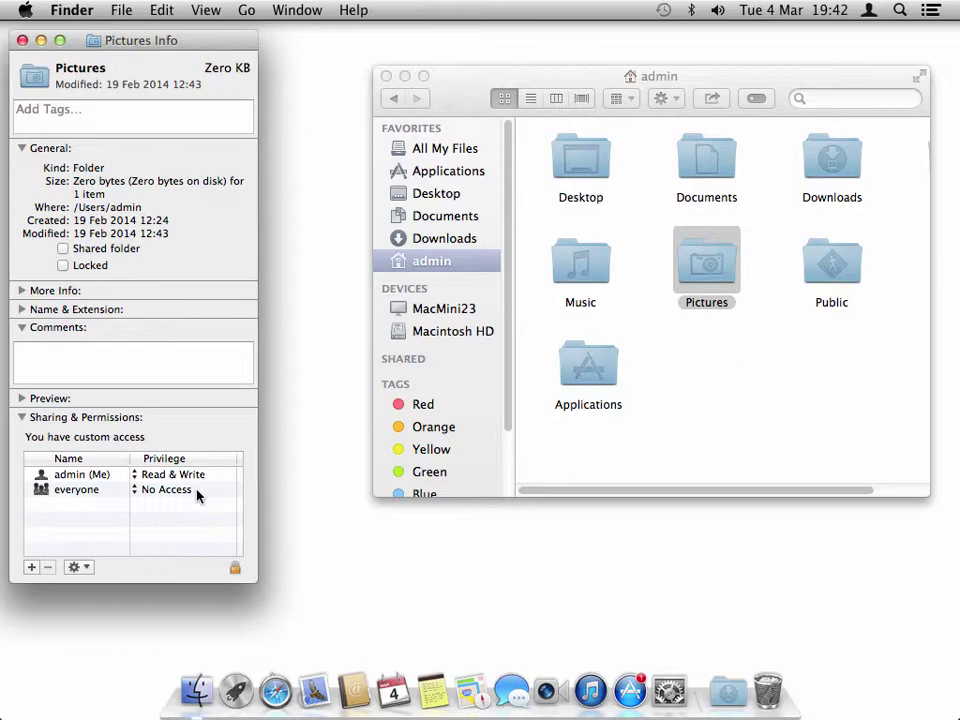
left_click(22, 40)
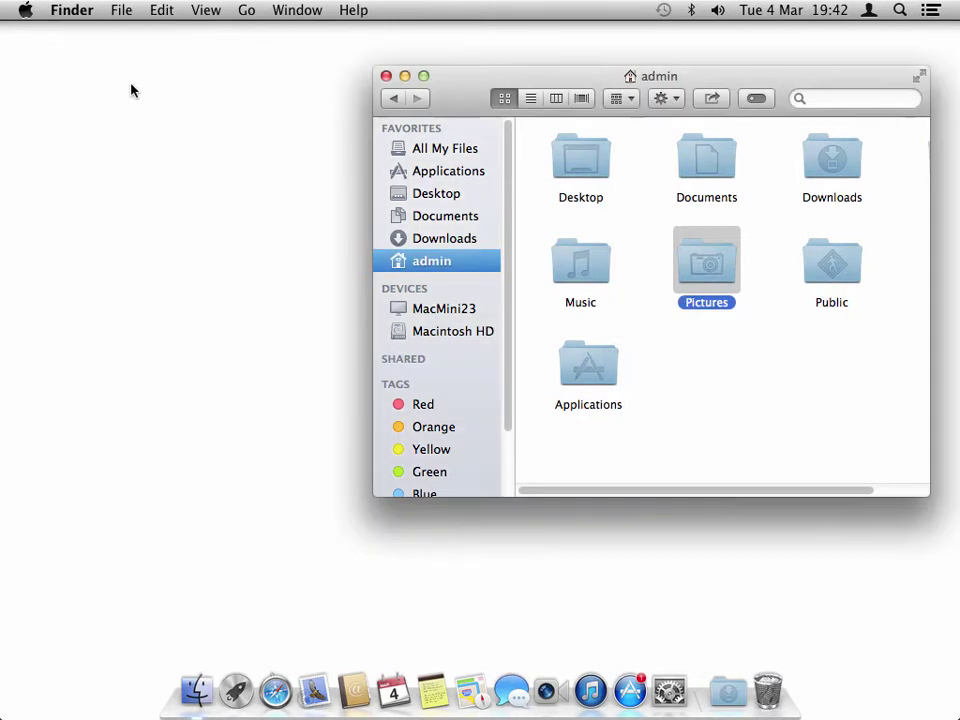
Step: Check Public's permissions (admin Read & Write, staff and everyone Read only) and close its info
left_click(834, 266)
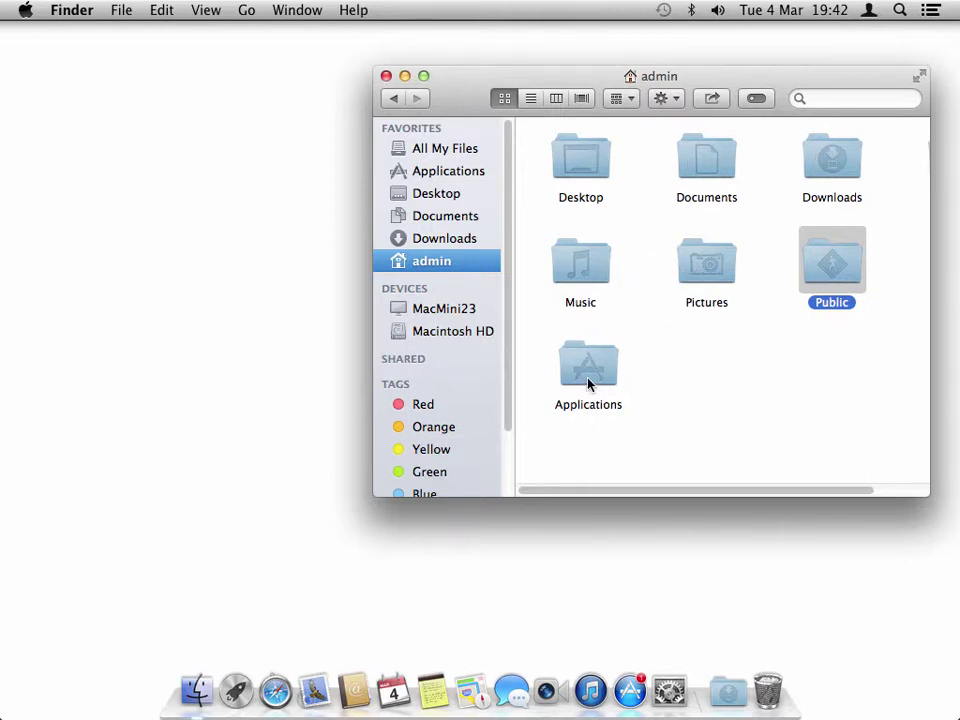
right_click(826, 273)
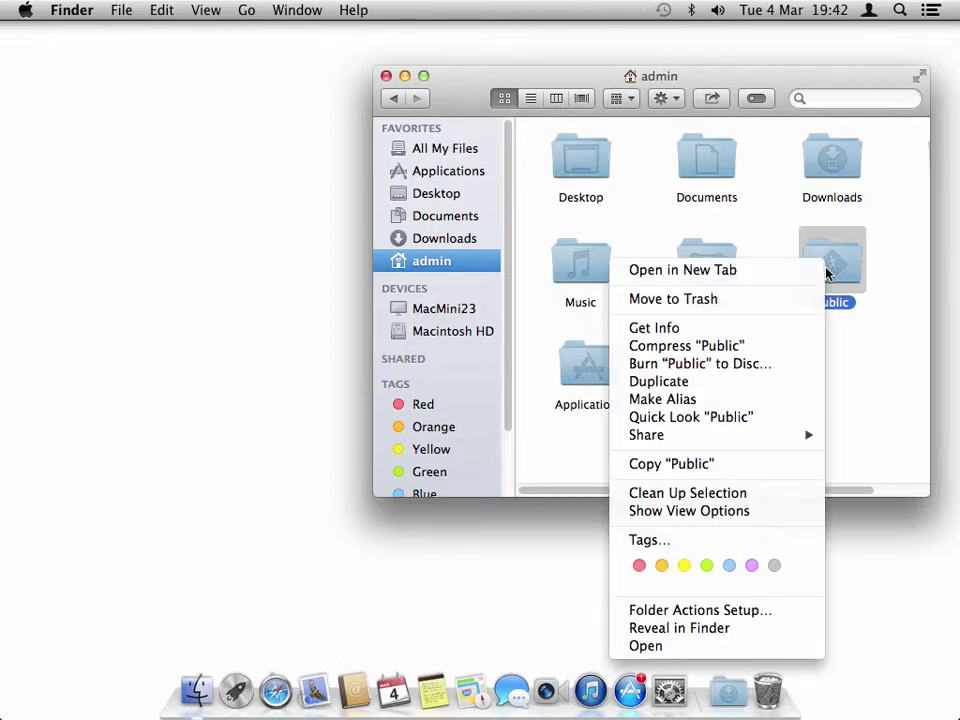
left_click(766, 330)
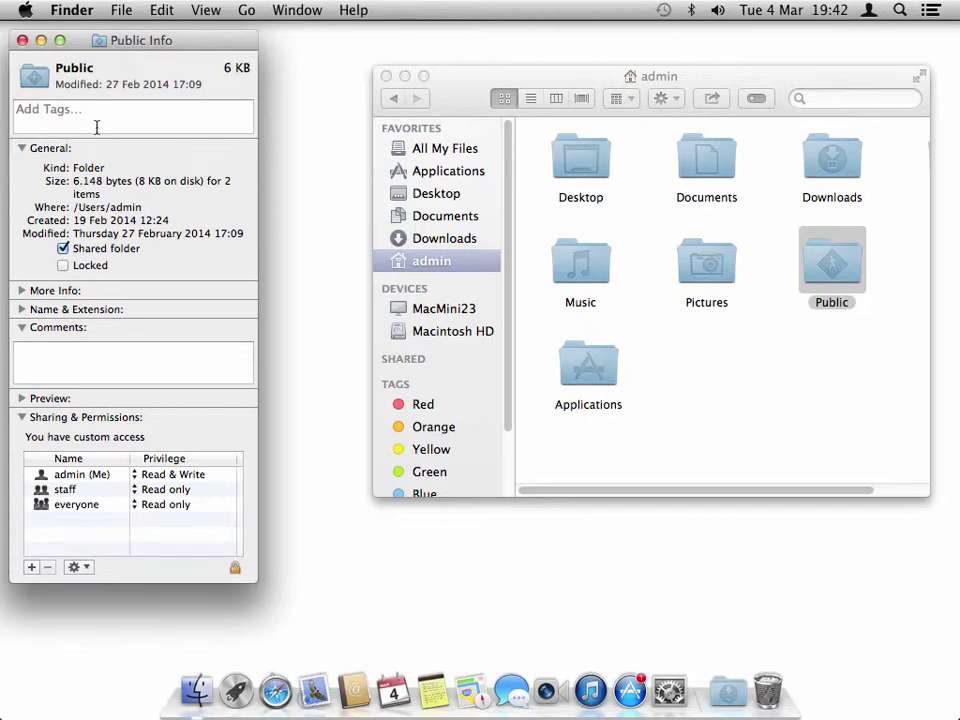
left_click(22, 41)
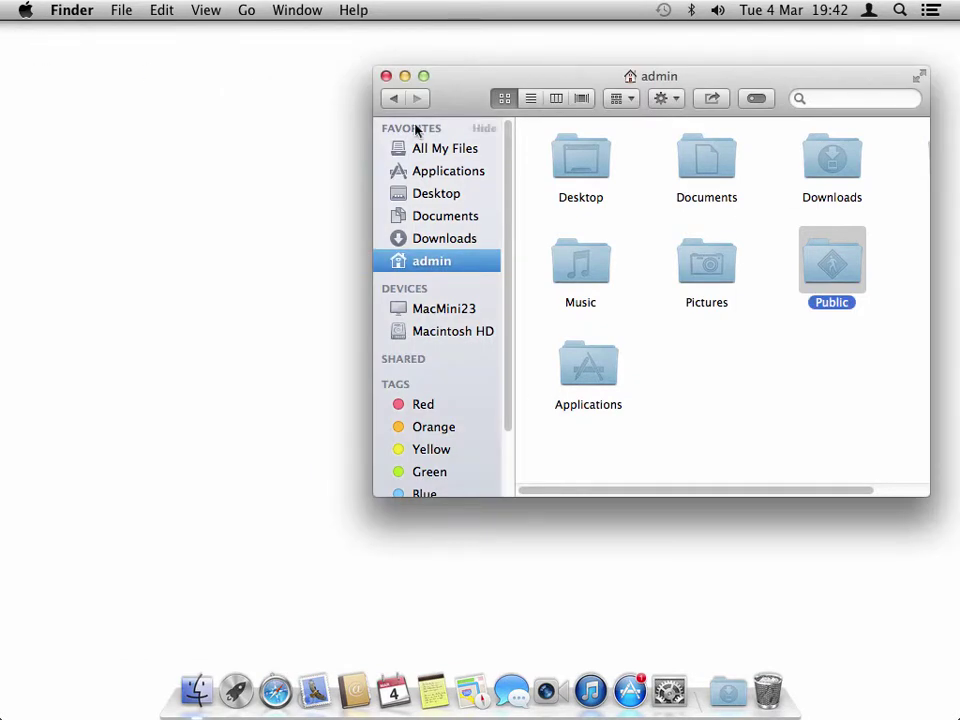
Step: Inside Public, check Drop Box's permissions (staff and everyone Write only), then show Macintosh HD
double_click(831, 266)
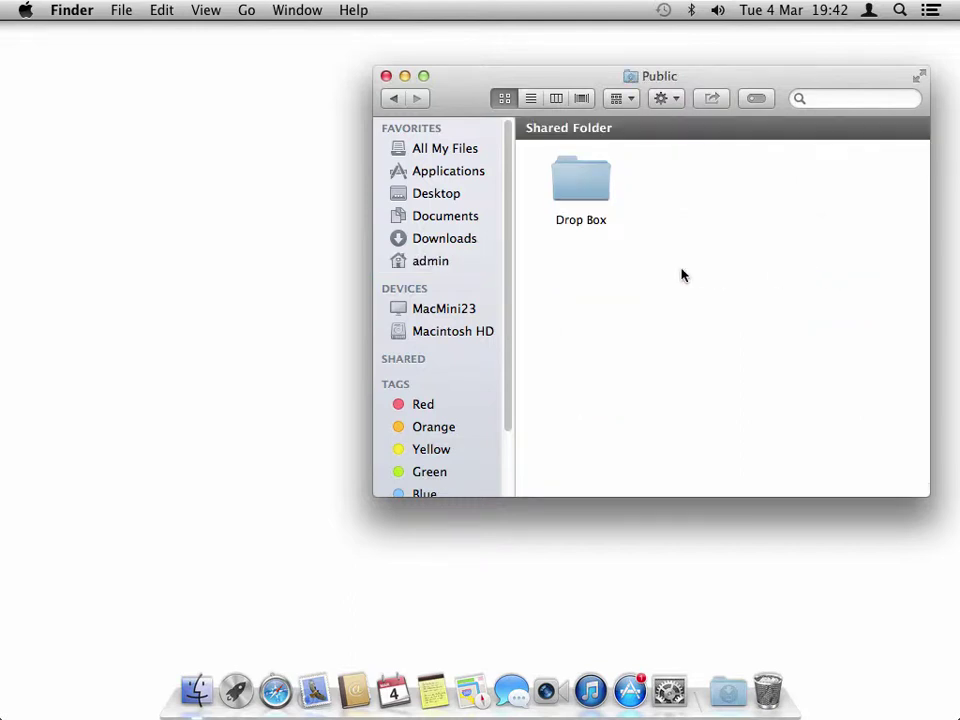
left_click(583, 187)
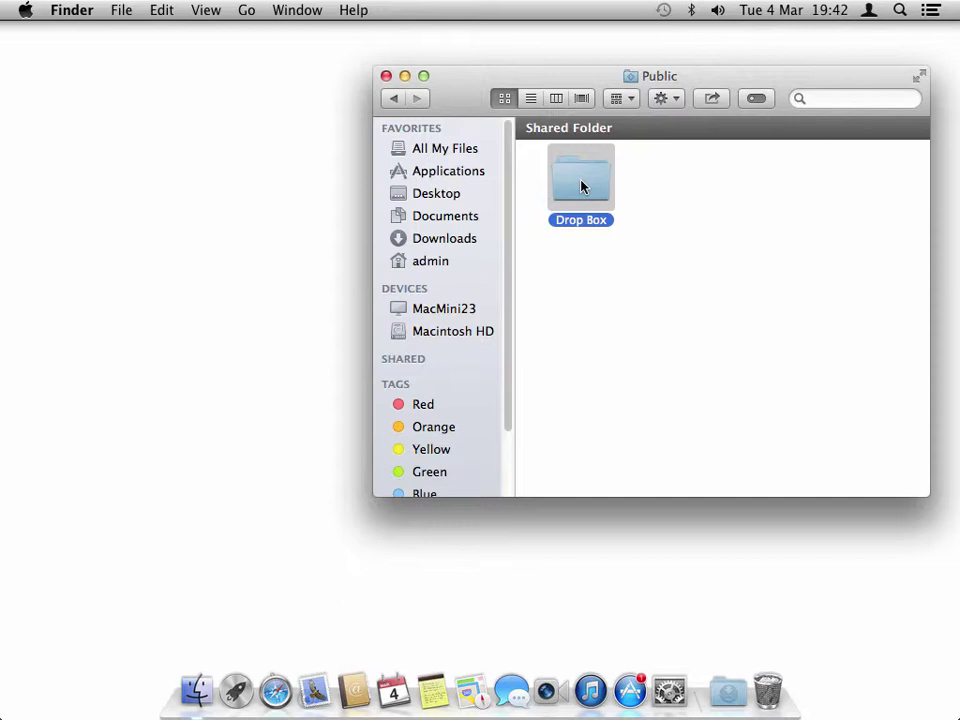
right_click(583, 186)
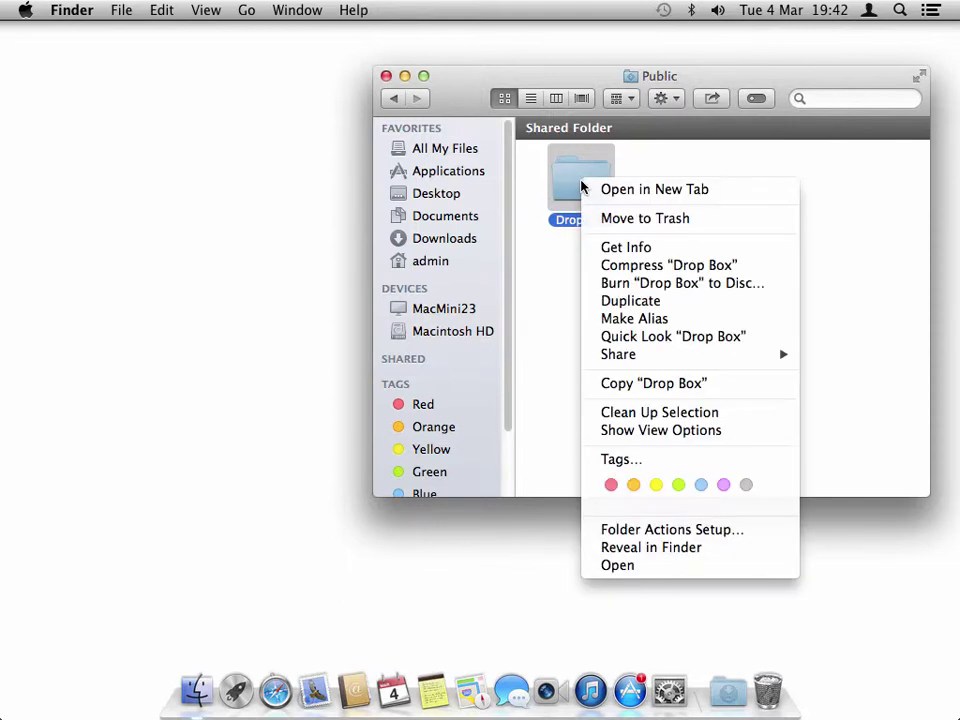
left_click(595, 247)
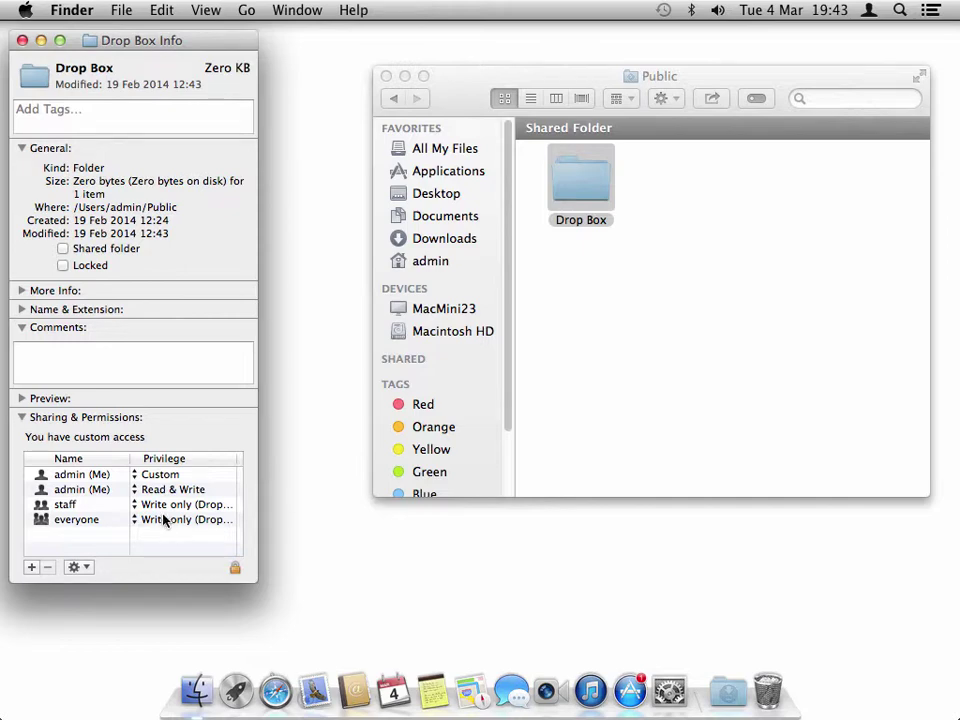
left_click(22, 41)
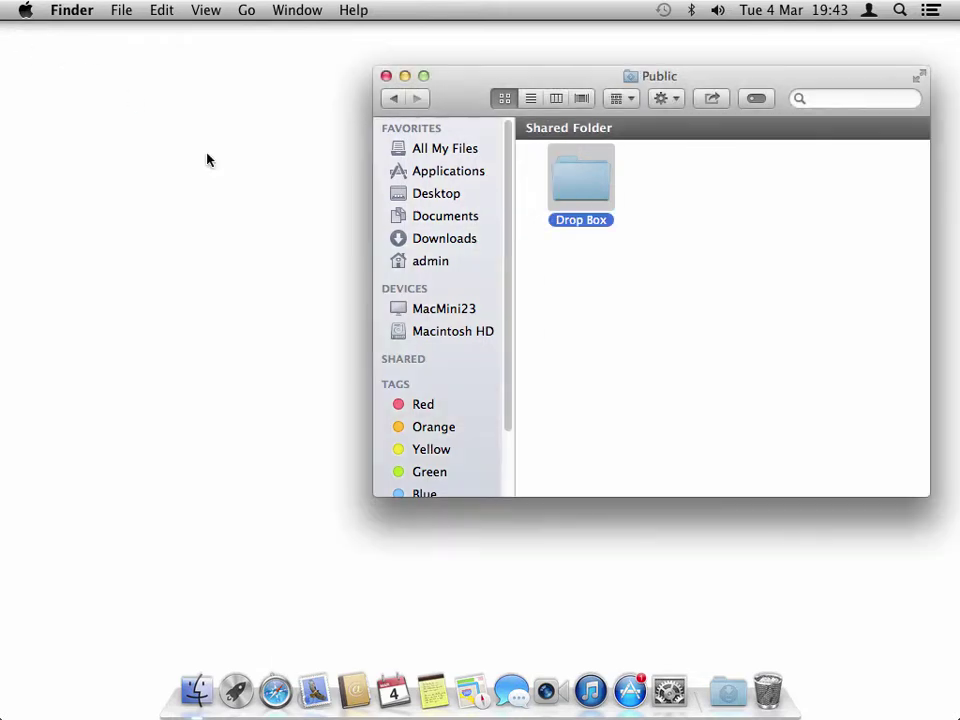
left_click(453, 333)
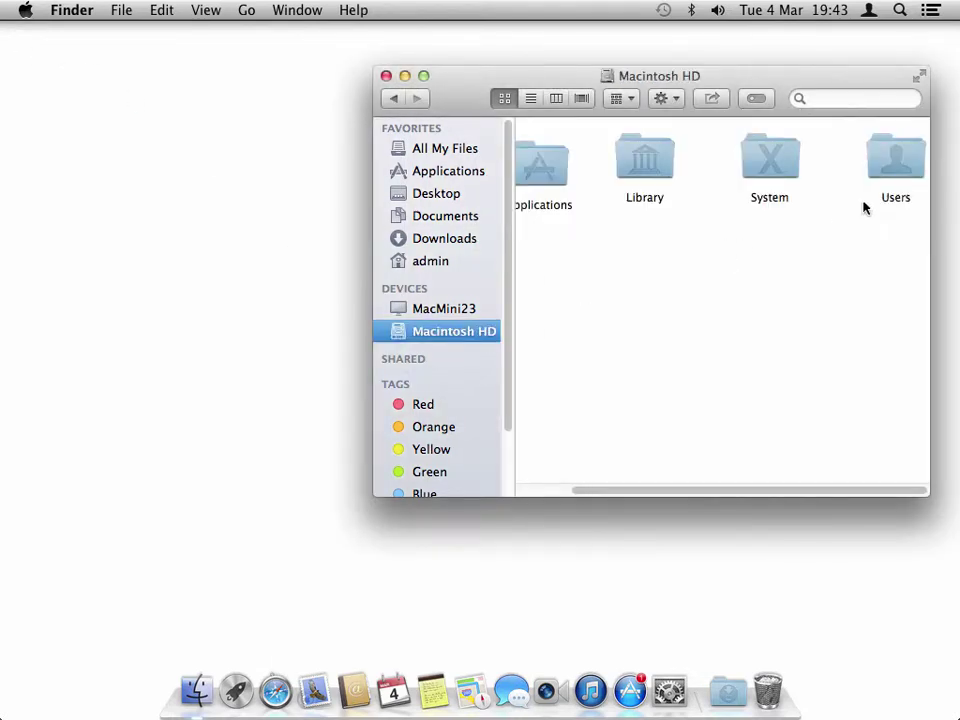
Step: Go to Users > localuser2 > Public, try opening Drop Box, and dismiss the no-permission alert
double_click(890, 176)
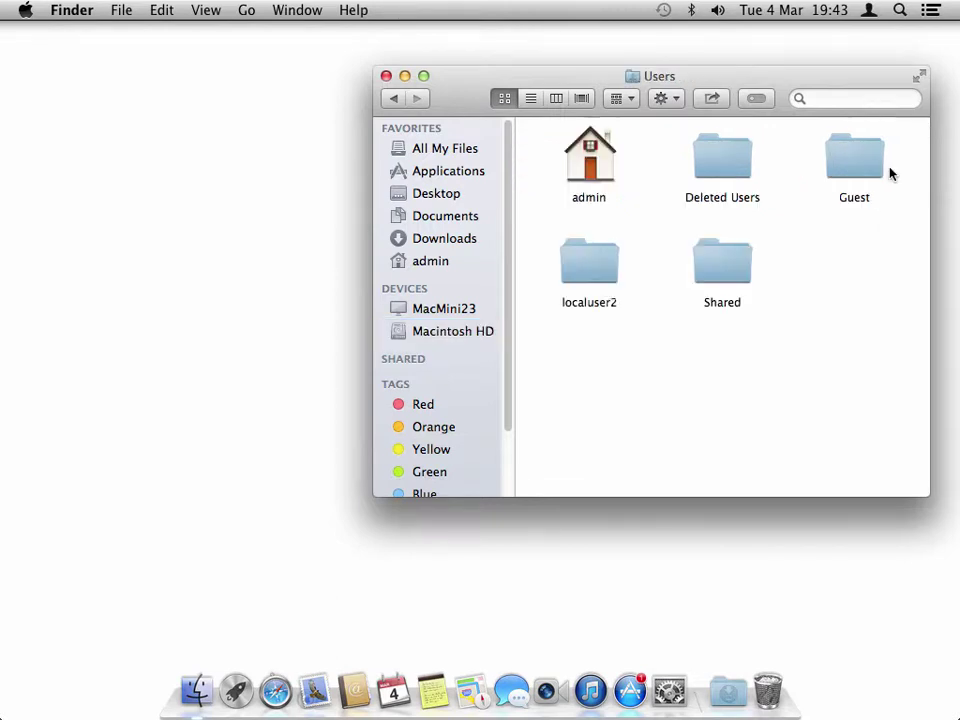
left_click(576, 277)
double_click(576, 277)
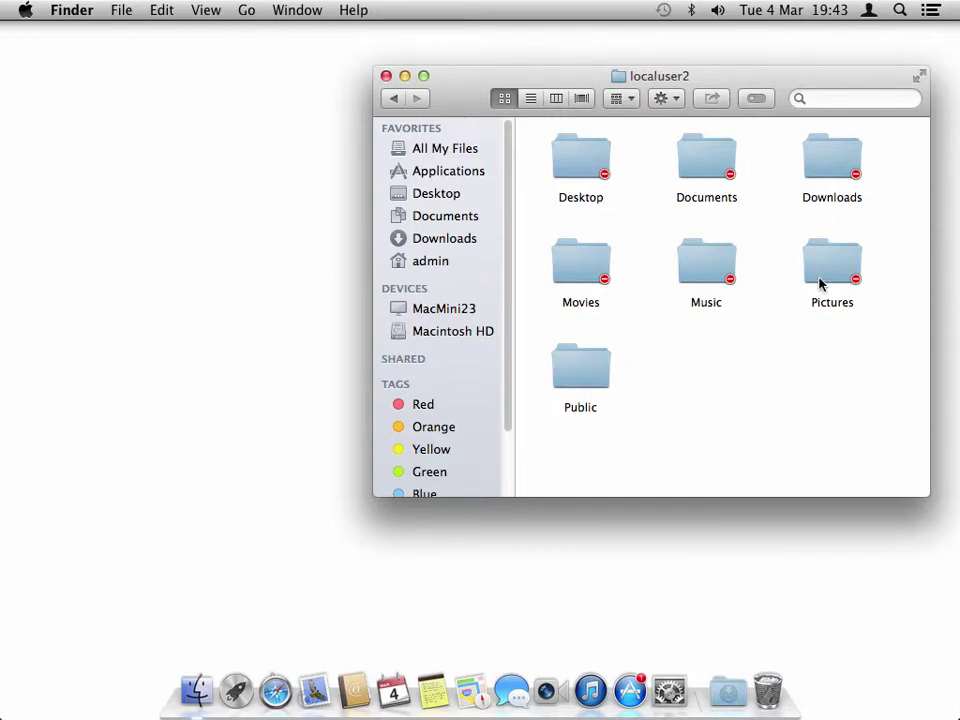
double_click(588, 371)
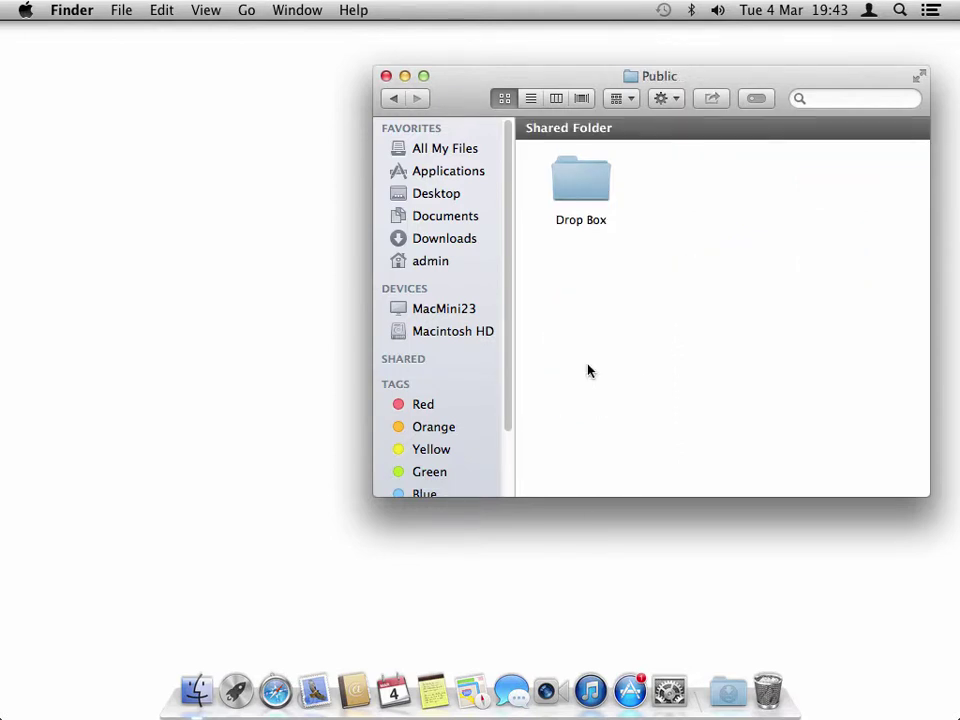
double_click(584, 193)
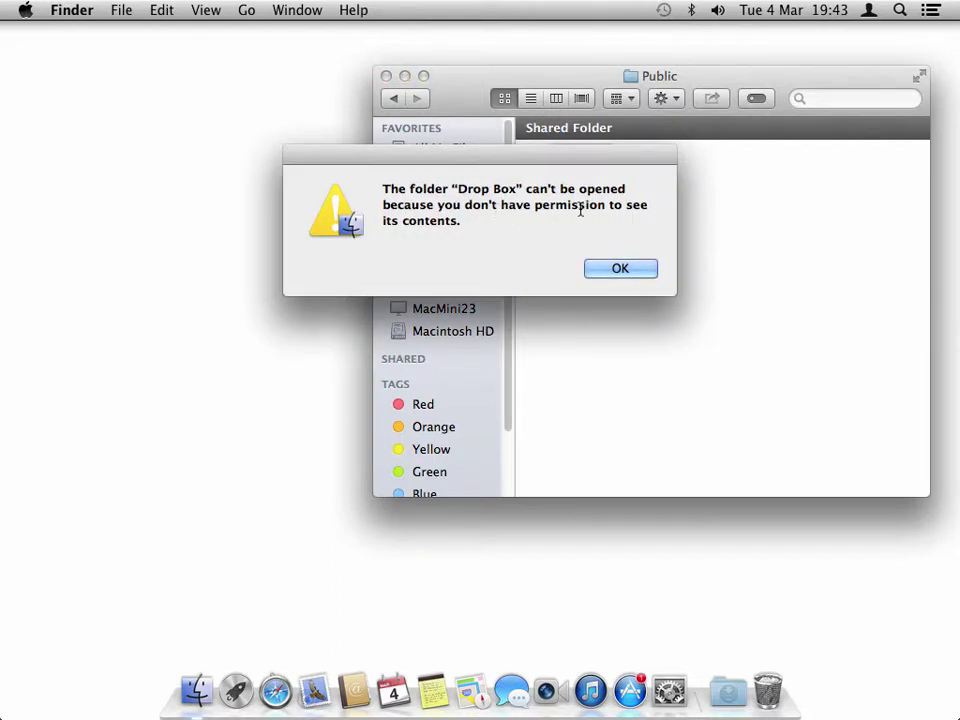
left_click(632, 270)
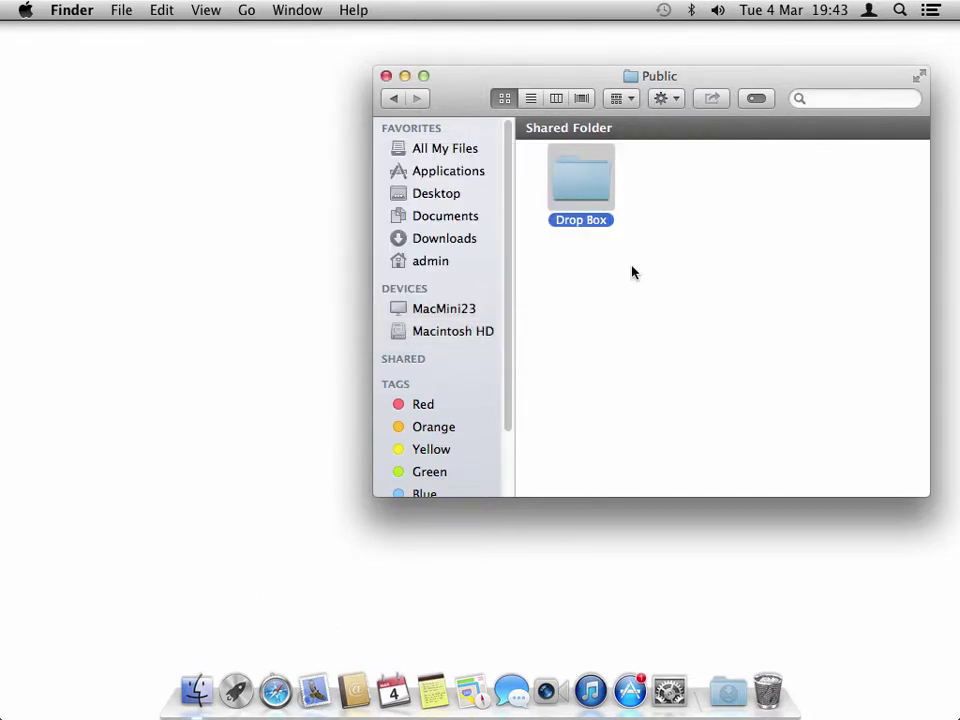
Step: From a new Finder window, copy FreeNAS.docx from Documents onto the Desktop
right_click(196, 690)
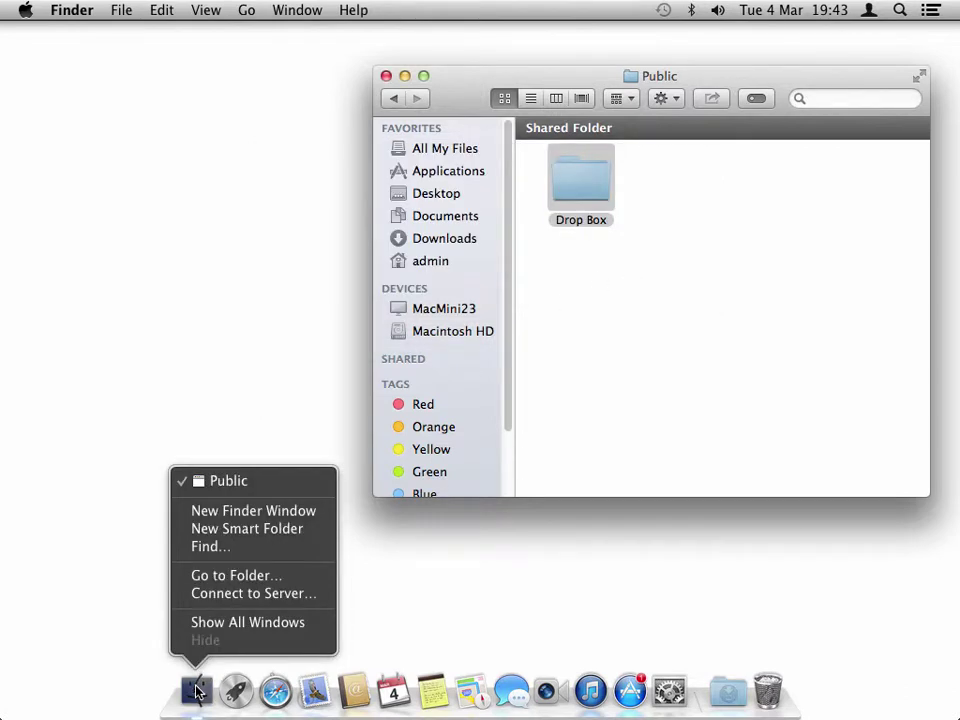
left_click(246, 515)
left_click_drag(714, 95, 402, 203)
double_click(435, 279)
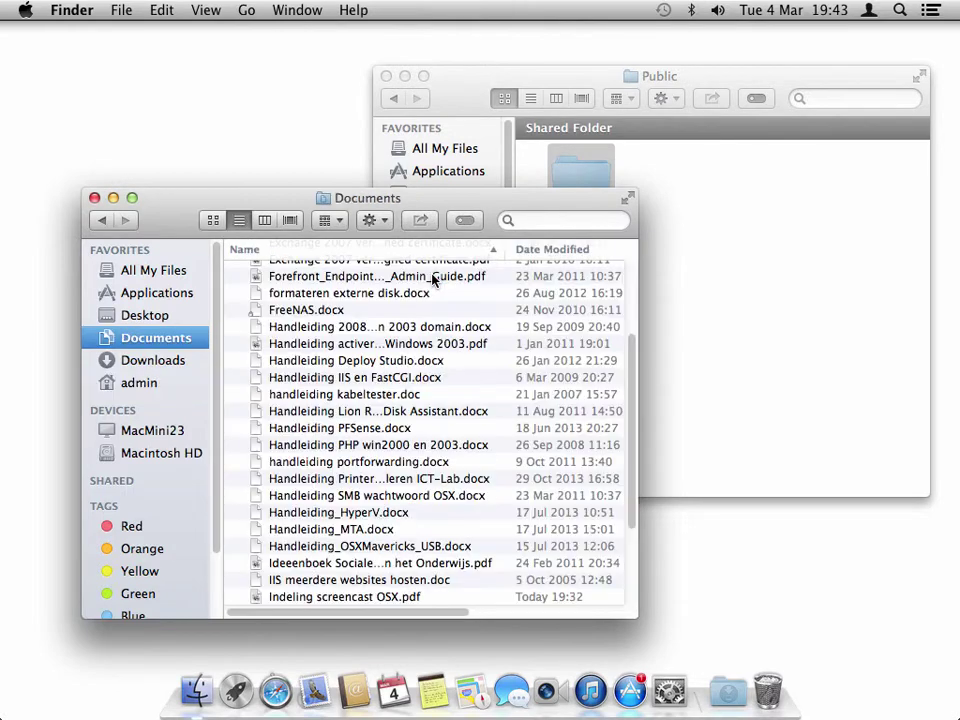
left_click(310, 310)
right_click(308, 312)
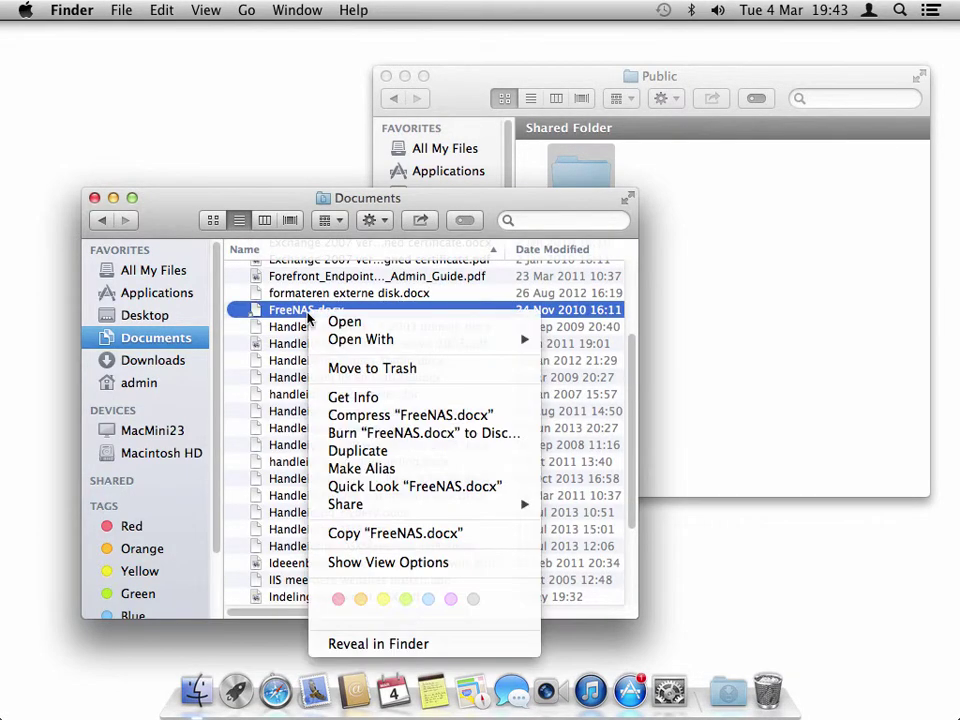
left_click(395, 533)
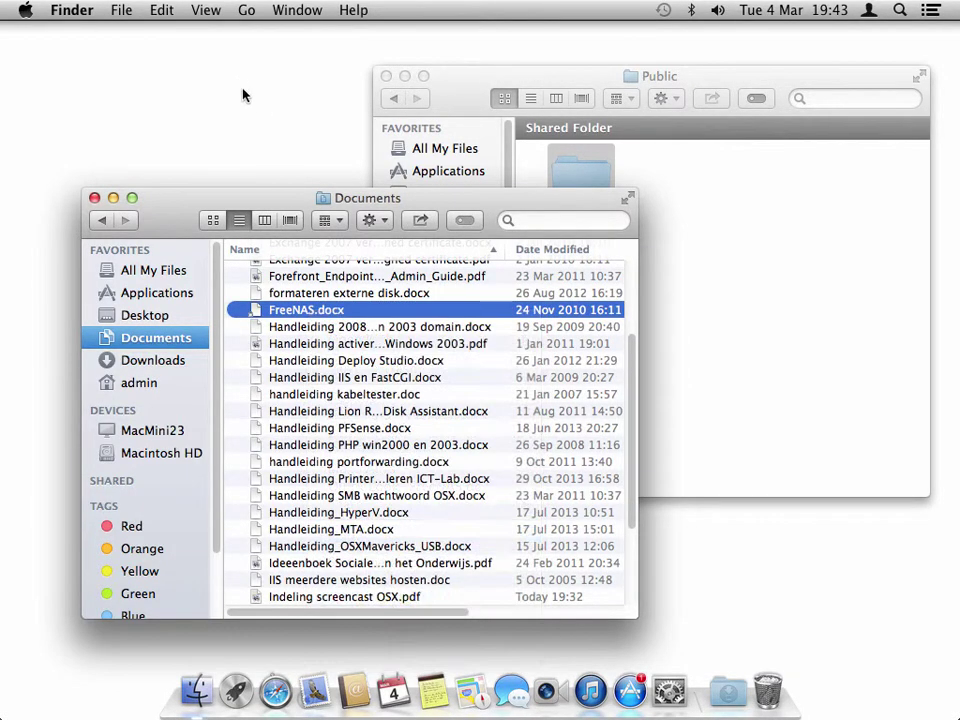
left_click(236, 100)
right_click(236, 100)
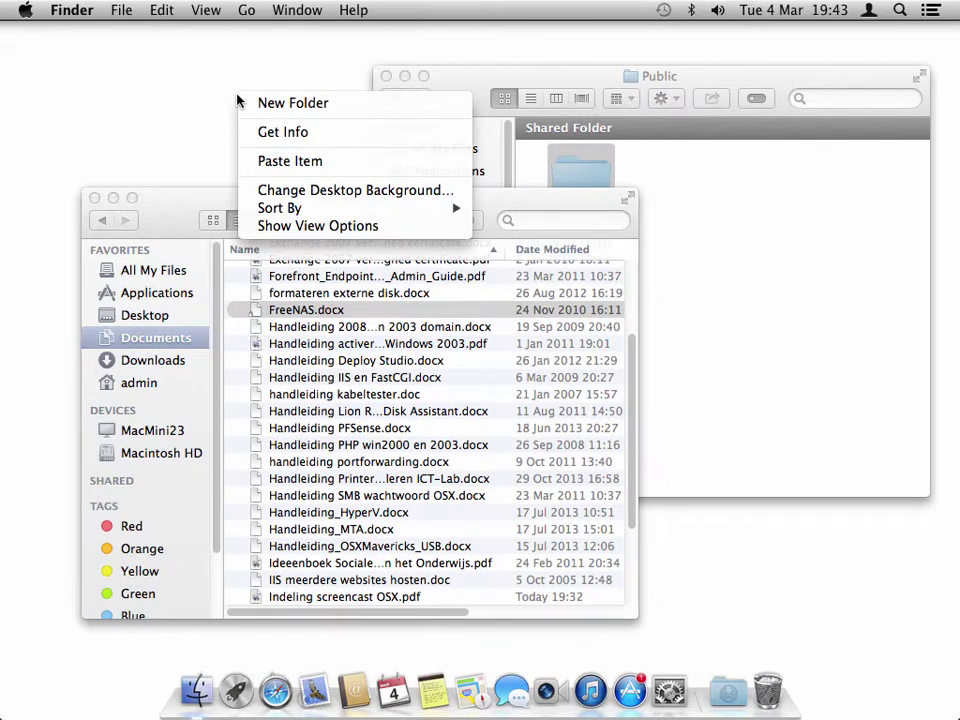
left_click(289, 159)
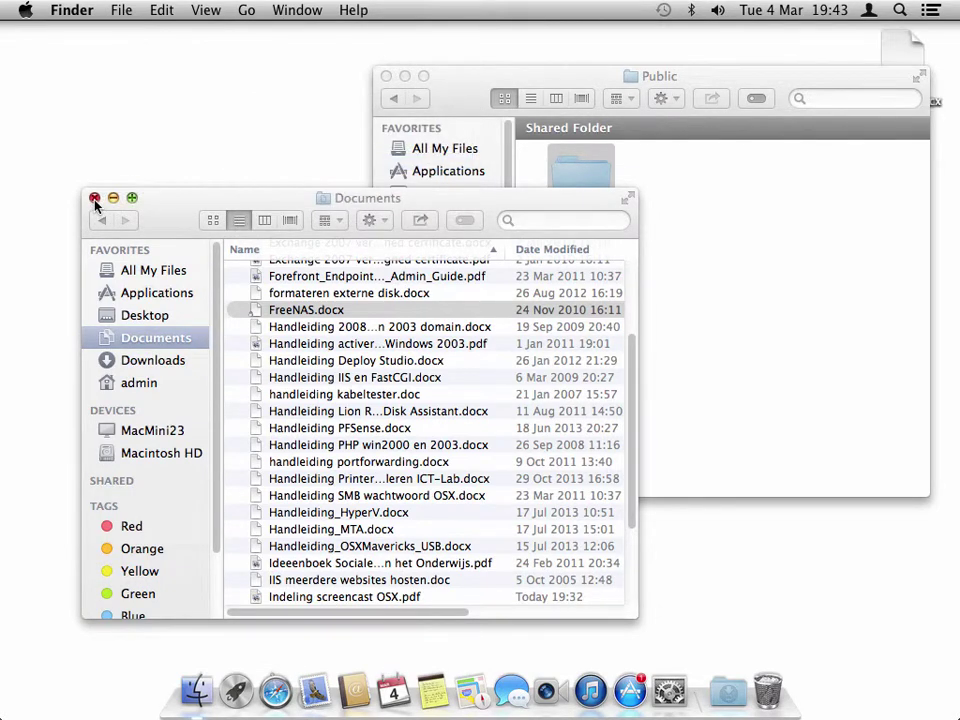
Step: Drag the Desktop copy of FreeNAS.docx into localuser2's Drop Box and accept the warning
left_click(94, 198)
left_click_drag(715, 80, 553, 87)
left_click_drag(898, 50, 414, 185)
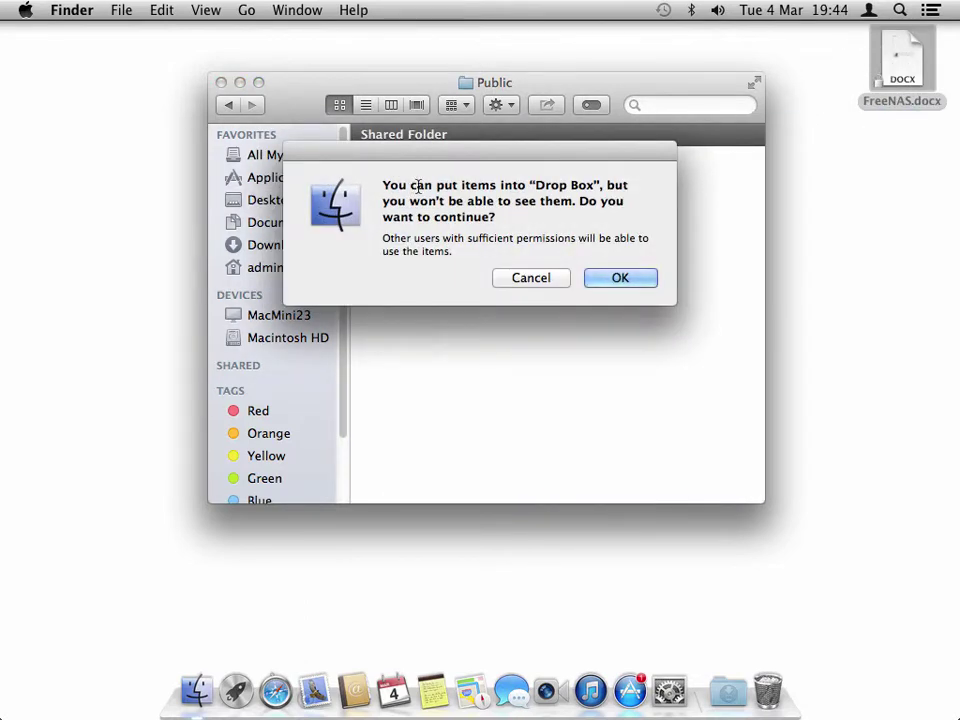
left_click_drag(411, 186, 628, 187)
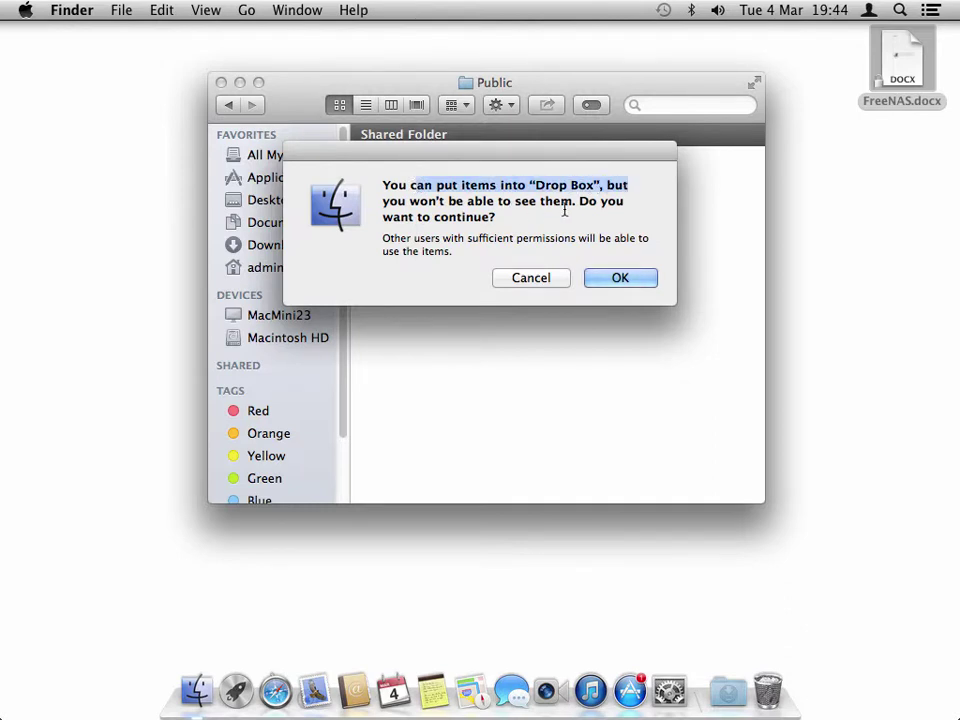
left_click(610, 280)
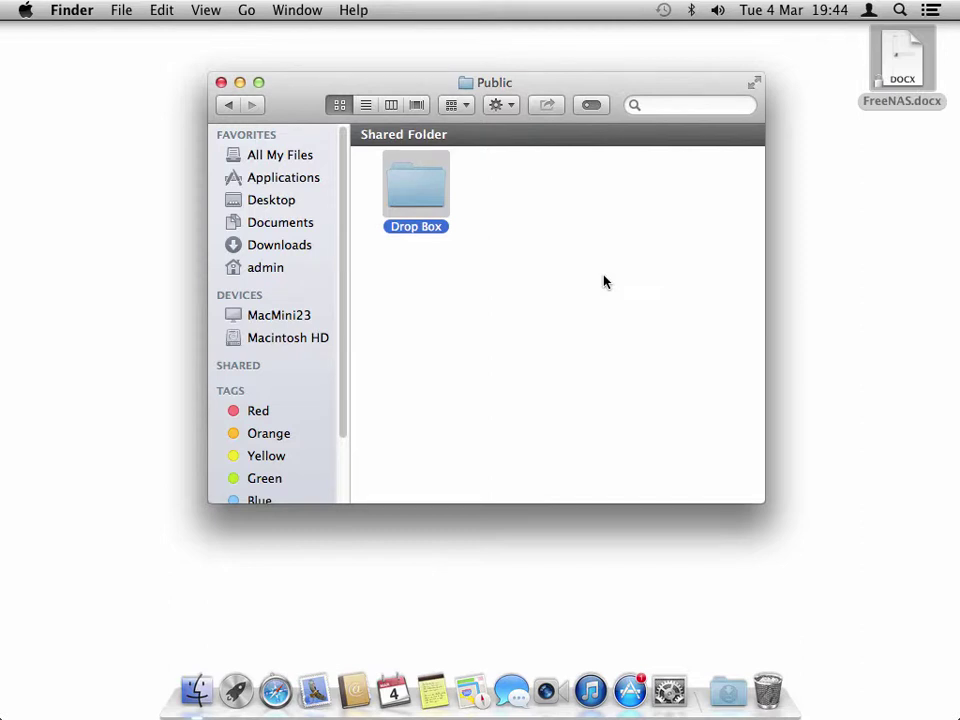
Step: Dismiss the Drop Box error and navigate back to the admin home folder
double_click(412, 190)
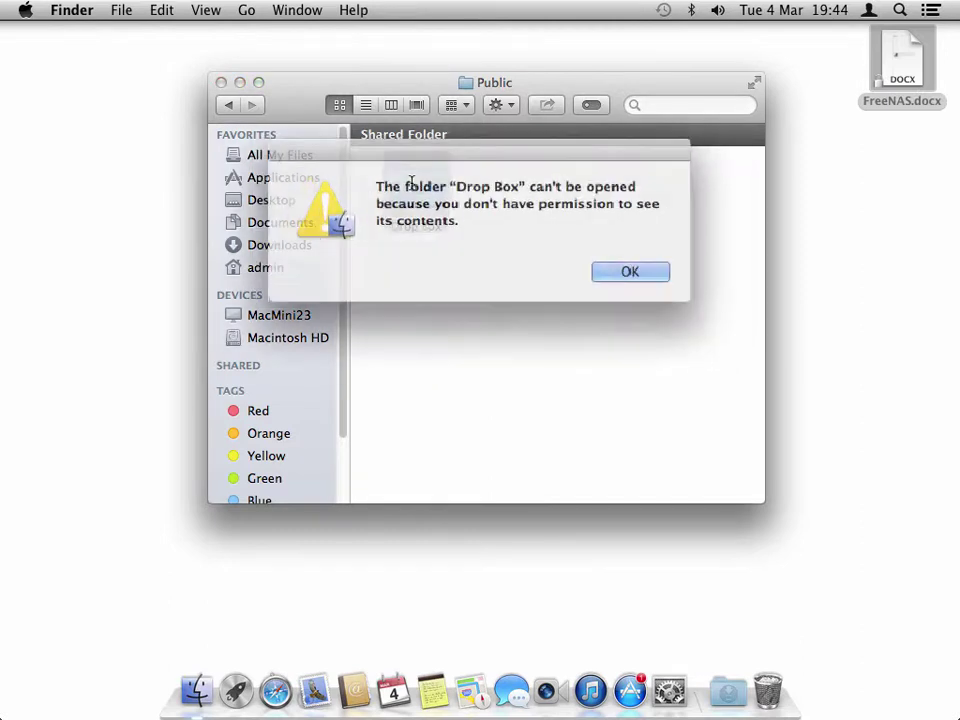
left_click(649, 272)
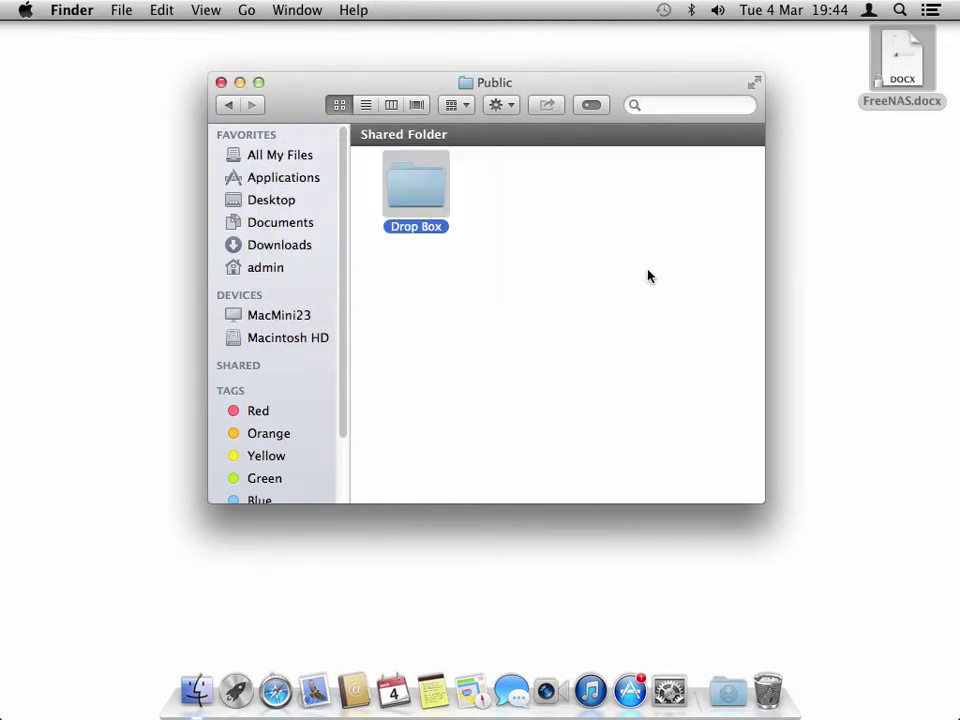
left_click(229, 106)
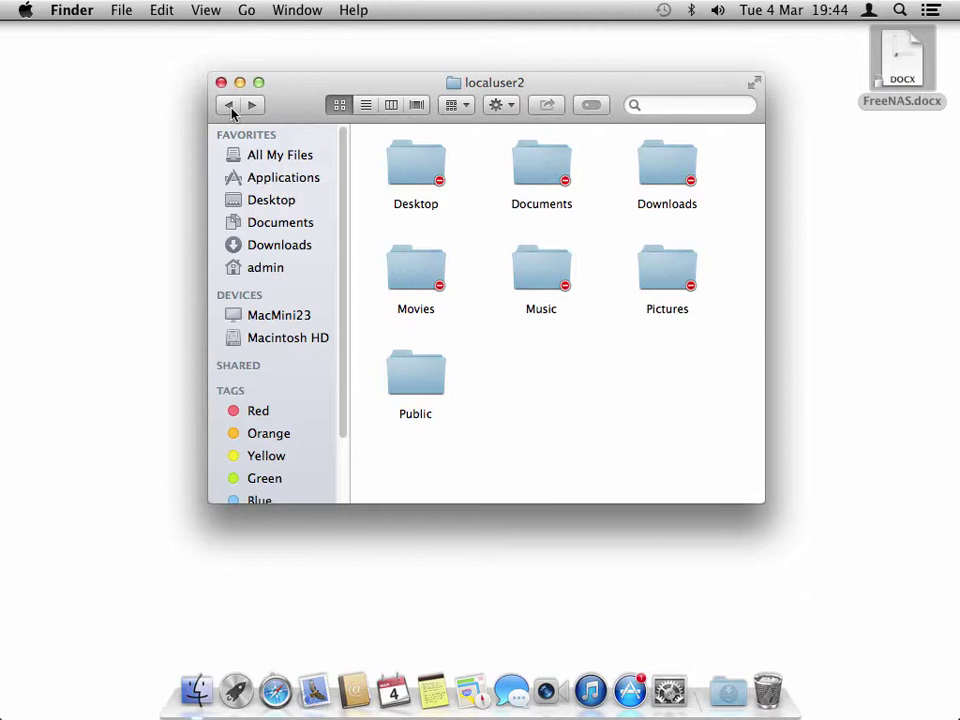
left_click(229, 106)
double_click(428, 168)
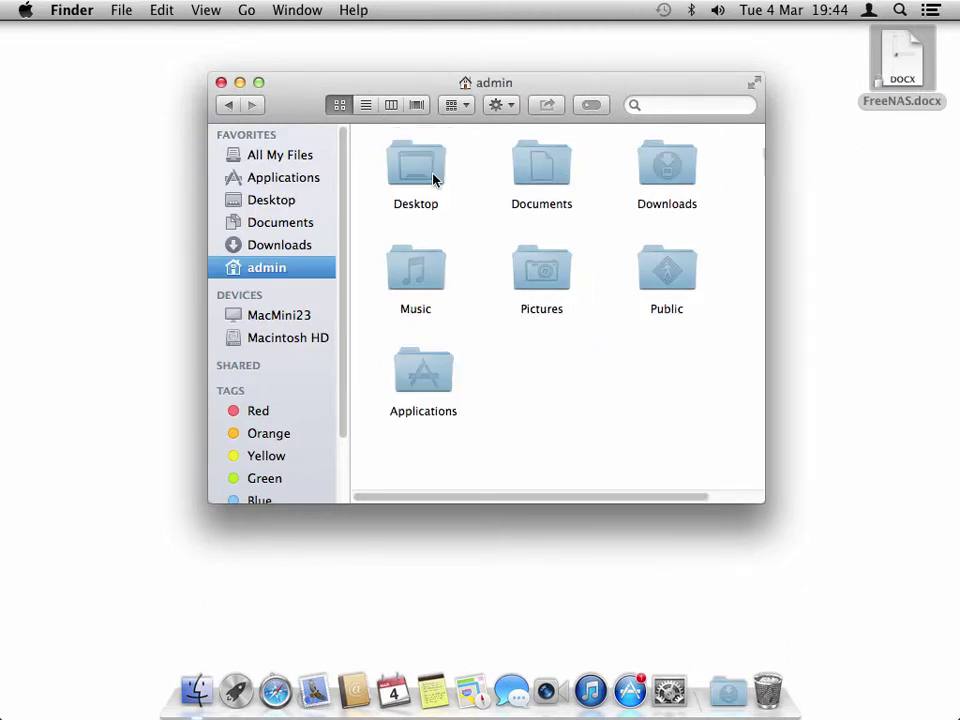
Step: Create a new folder named Data and line it up with the other icons
right_click(546, 392)
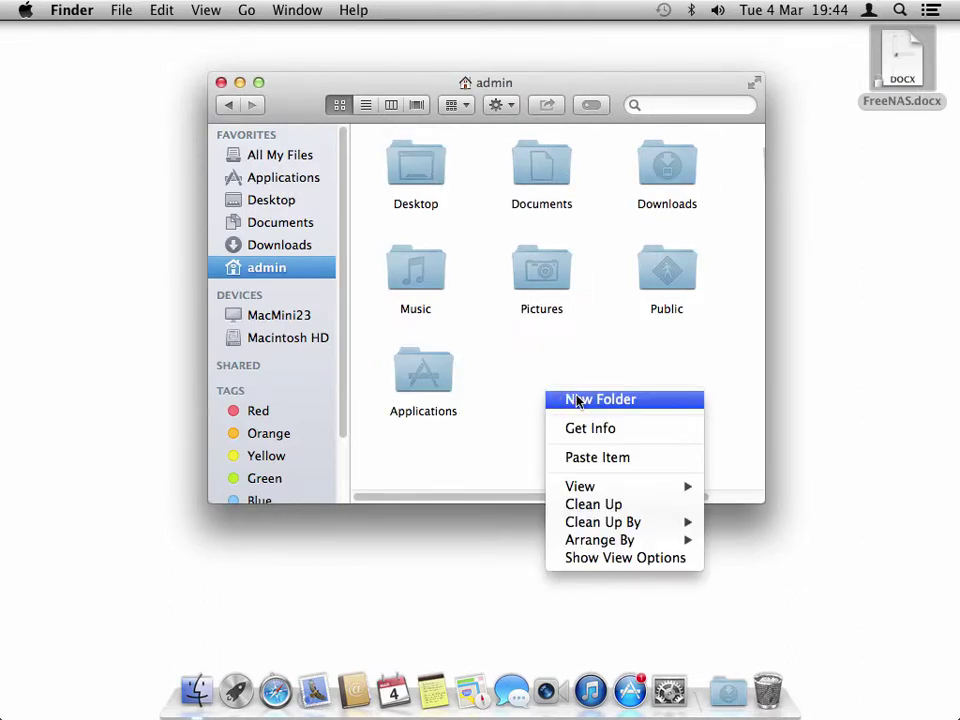
left_click(578, 400)
type("Data")
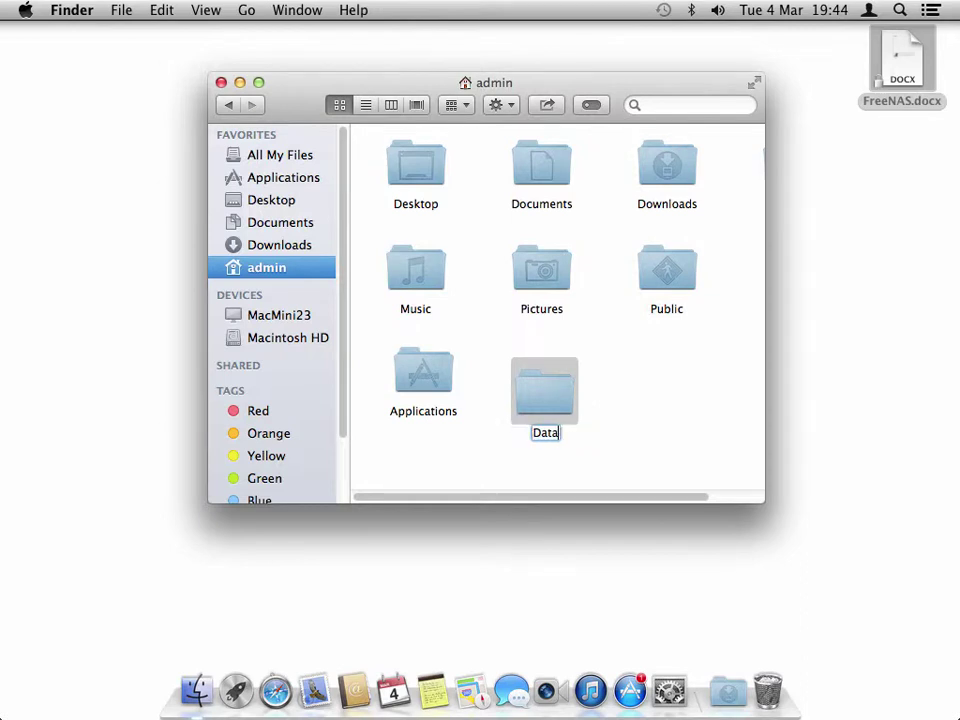
key("Return")
left_click_drag(557, 399, 559, 379)
left_click(615, 391)
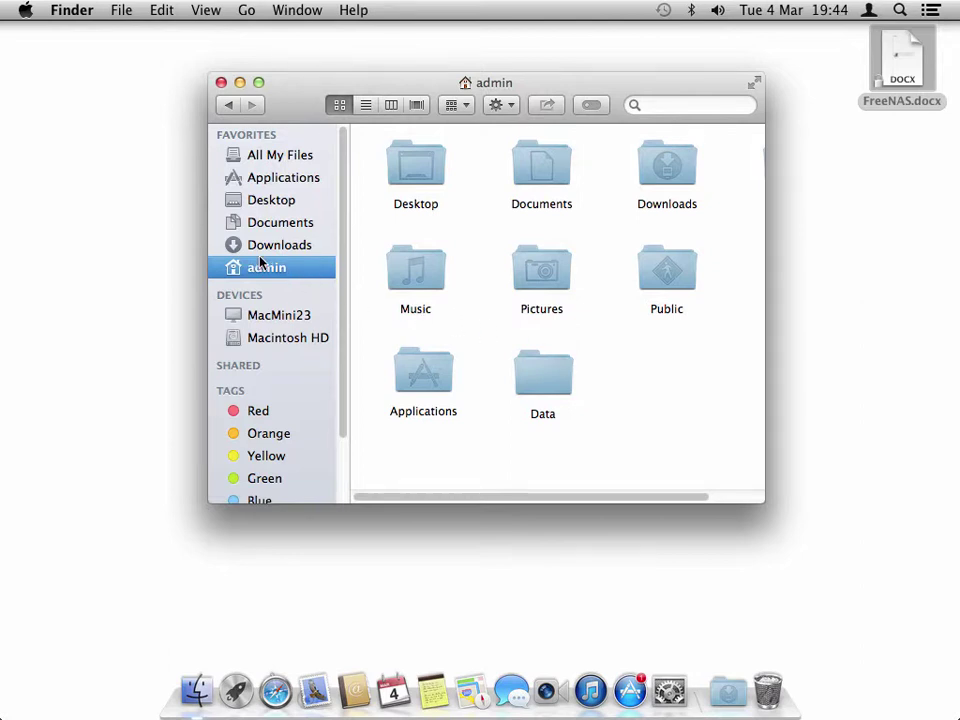
Step: Check the current folder path and show Get Info for the Data folder
right_click(489, 82)
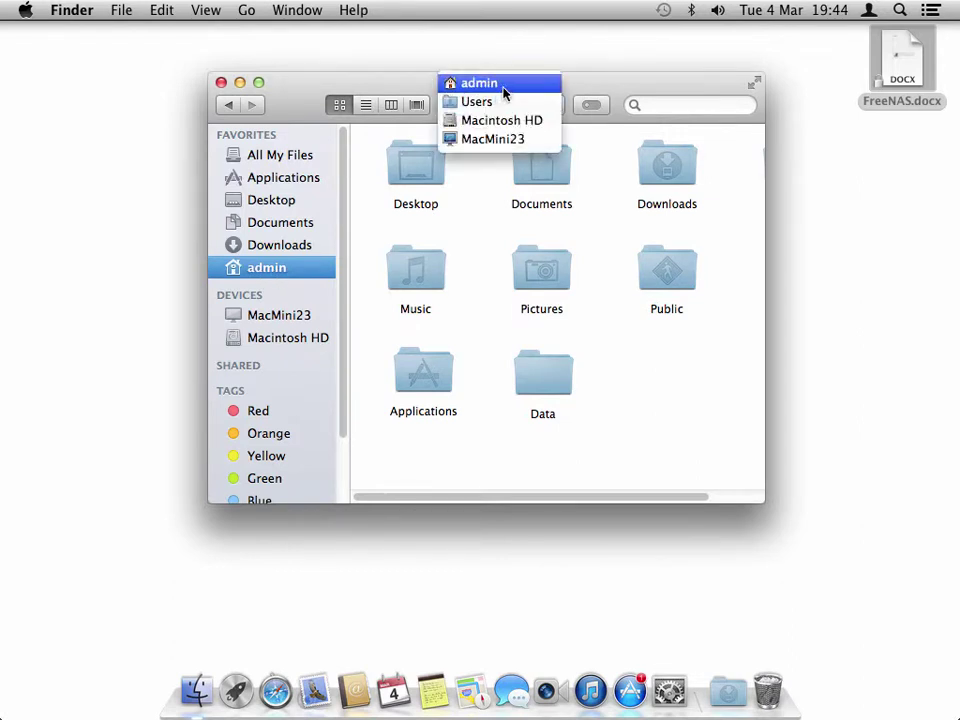
left_click(523, 386)
left_click(535, 386)
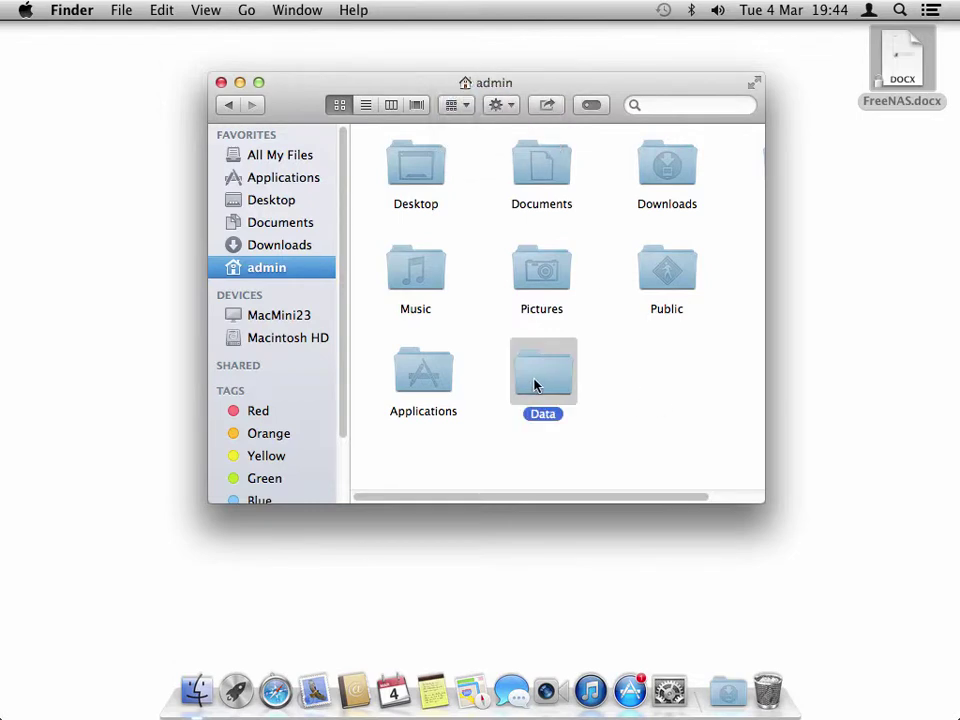
right_click(535, 386)
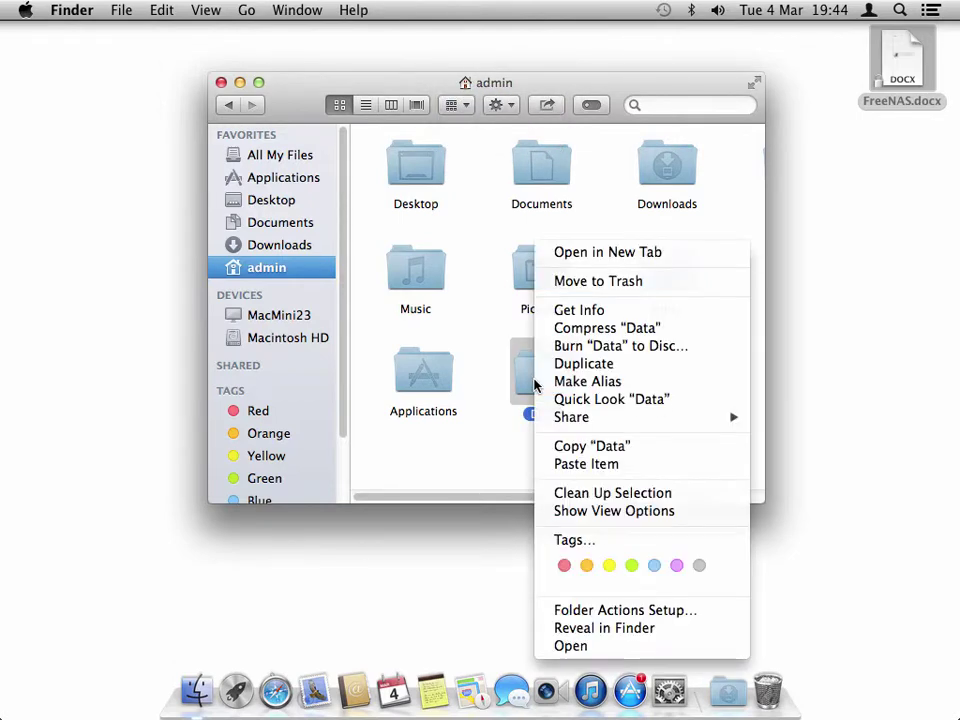
left_click(566, 310)
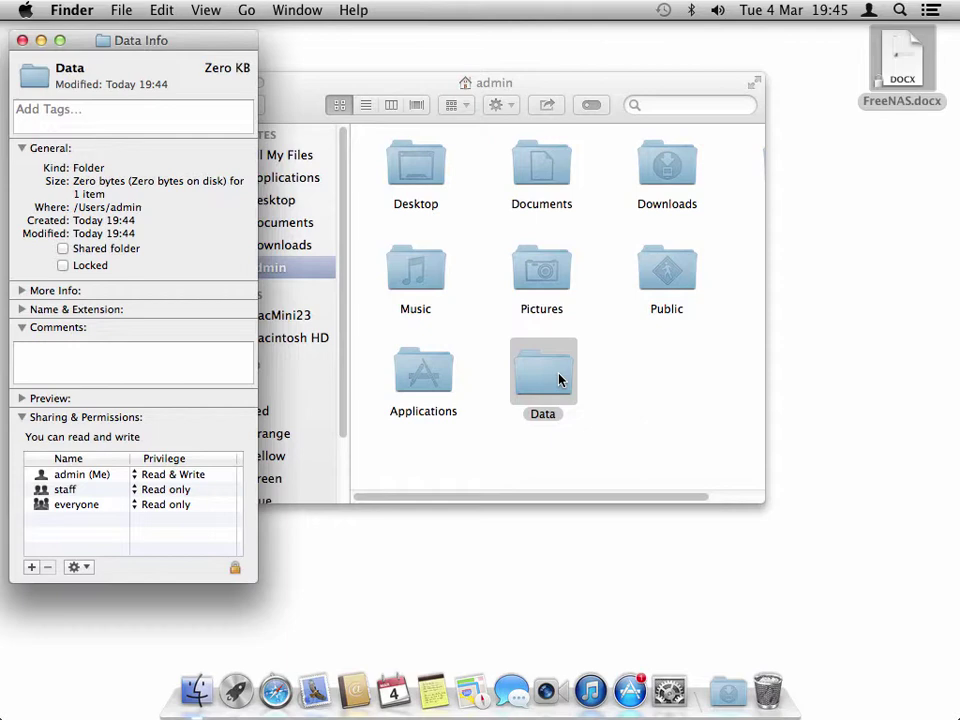
Step: Unlock with the admin password, remove staff, and set everyone to No Access
left_click(235, 568)
type("axxxxxx")
key("Return")
left_click(69, 491)
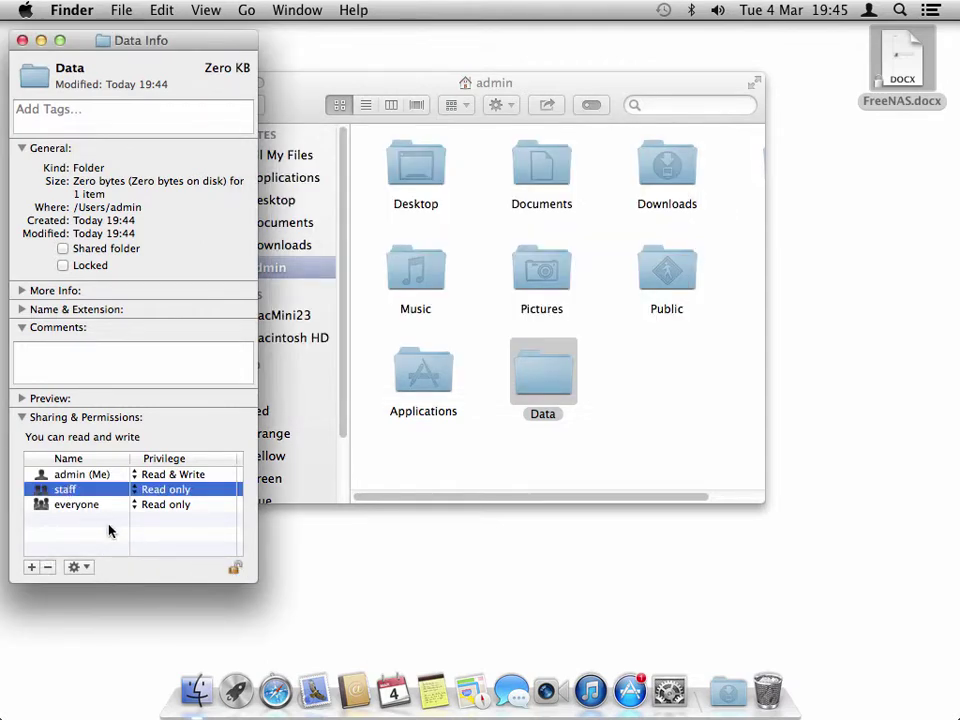
left_click(47, 568)
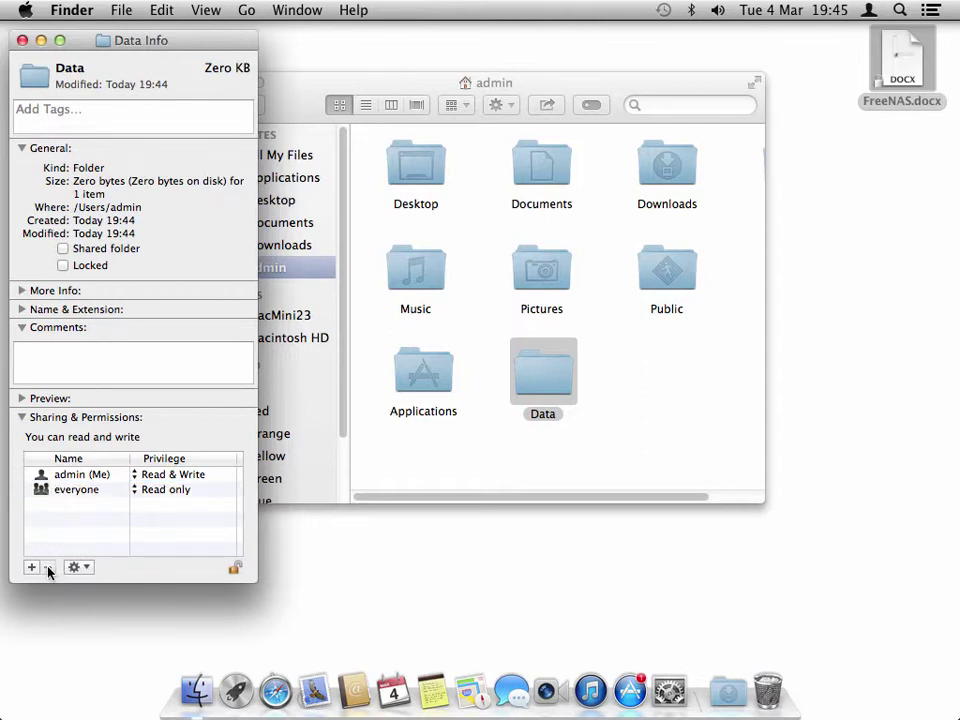
left_click(168, 489)
left_click(116, 520)
Step: Add the WebDevelopment group to the Data folder's permissions, leaving it at Read only
left_click(32, 567)
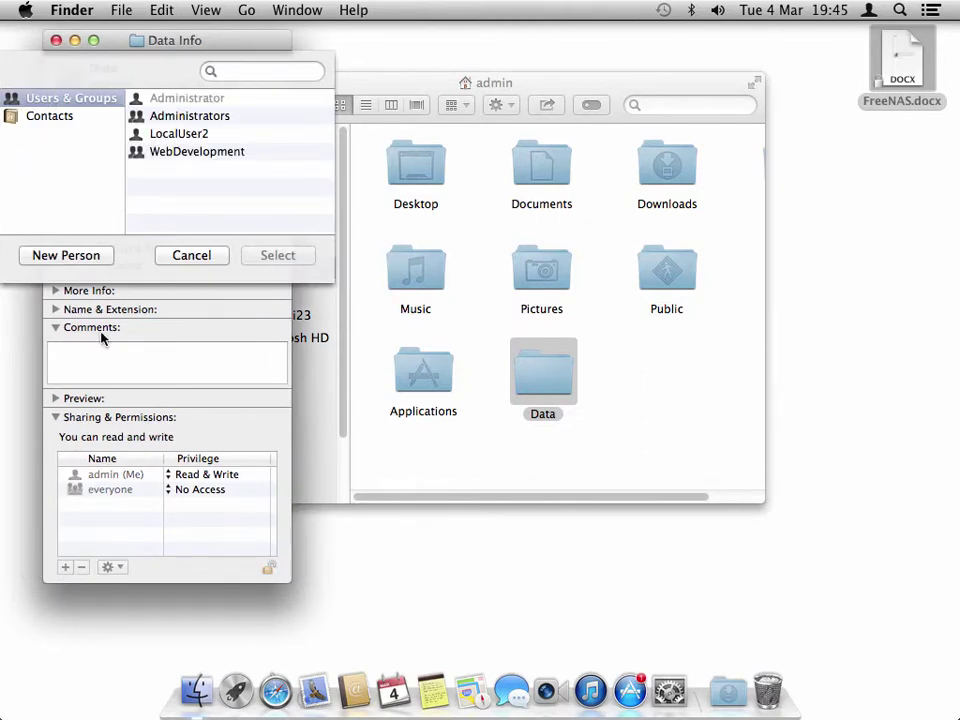
left_click(205, 152)
left_click(270, 255)
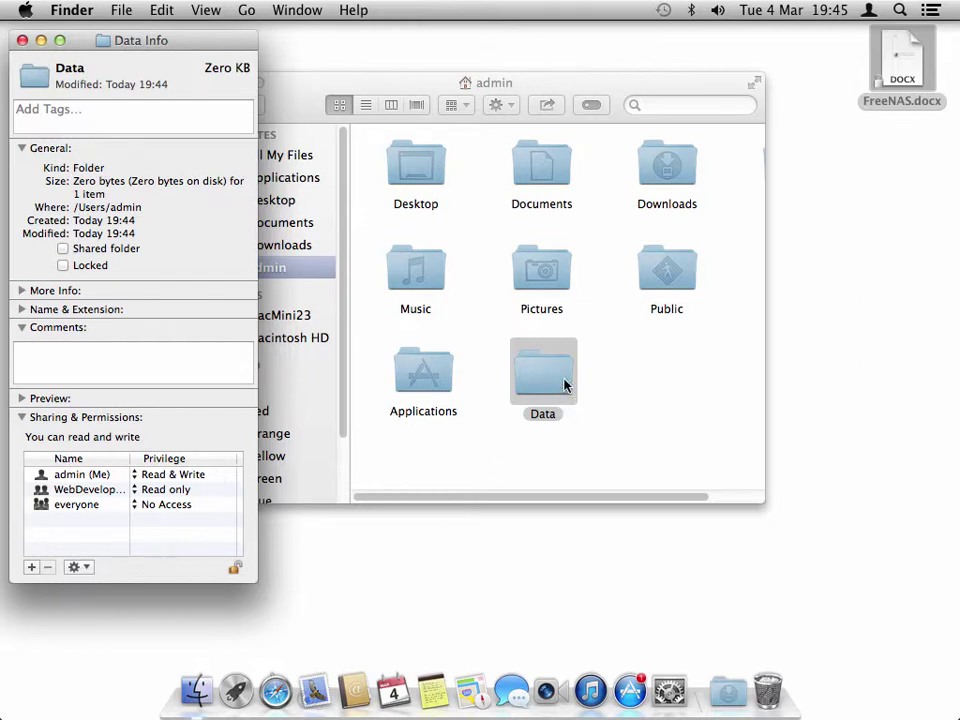
left_click(80, 567)
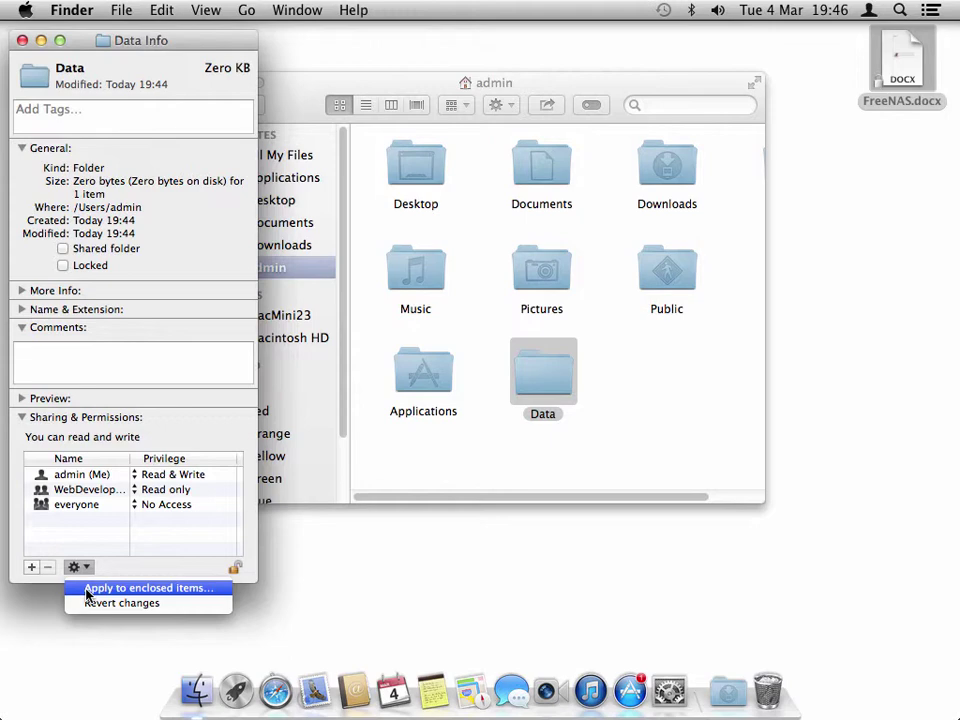
Step: Apply Data's owner and permissions to all enclosed items, then close the Data Info window
left_click(86, 592)
left_click(334, 155)
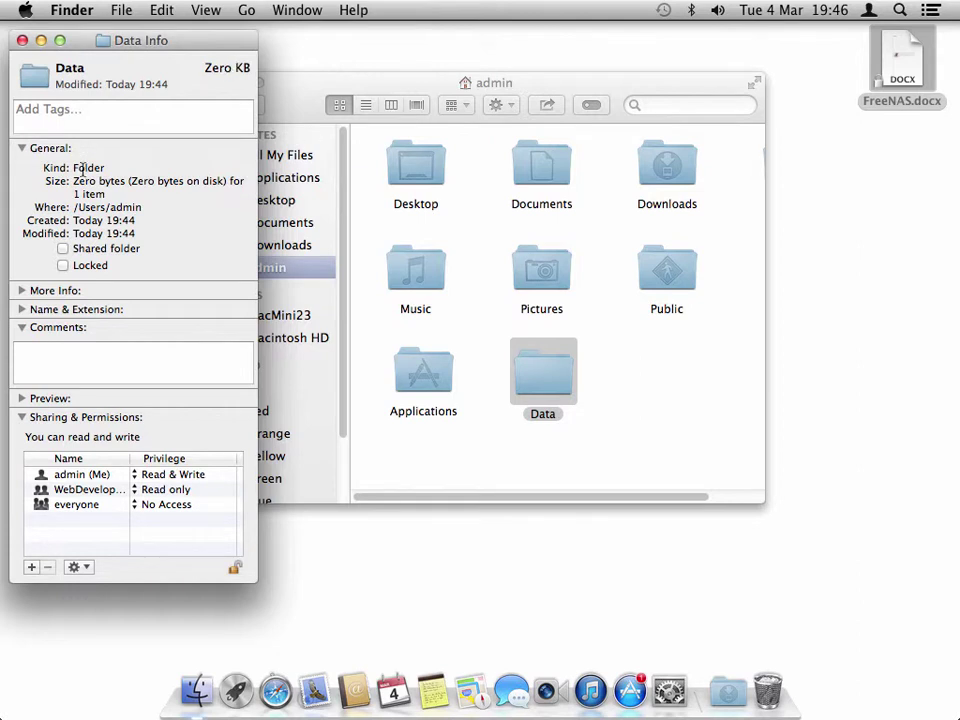
left_click(84, 568)
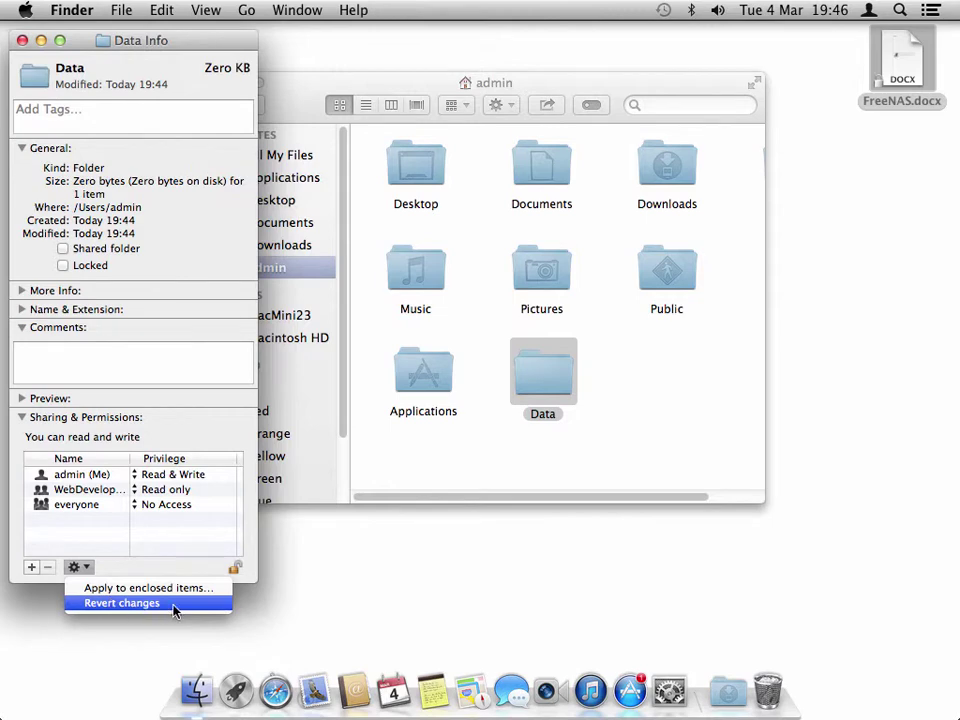
left_click(21, 43)
left_click(21, 43)
left_click(655, 414)
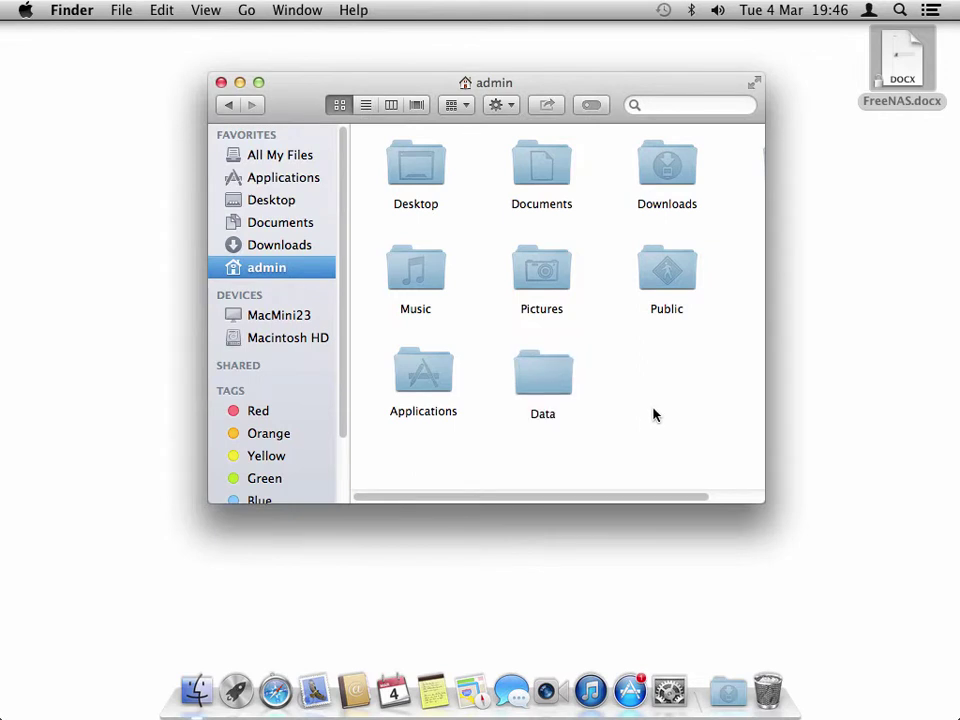